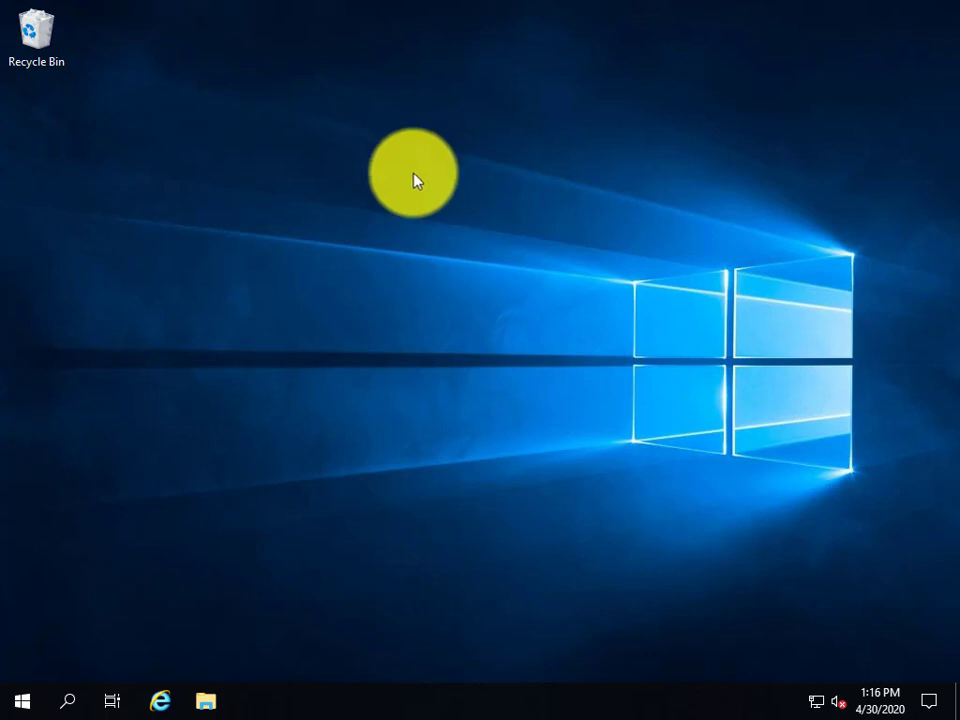
# Move the D365BC compressed file from the Downloads folder to the desktop and close the file window
pyautogui.click(212, 702)
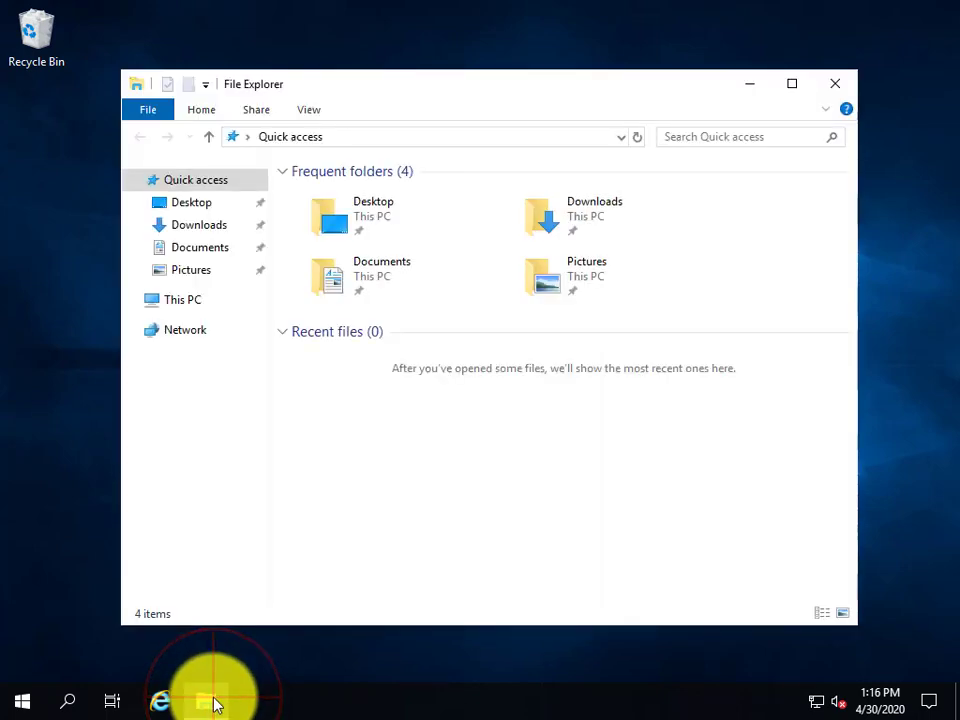
pyautogui.click(201, 230)
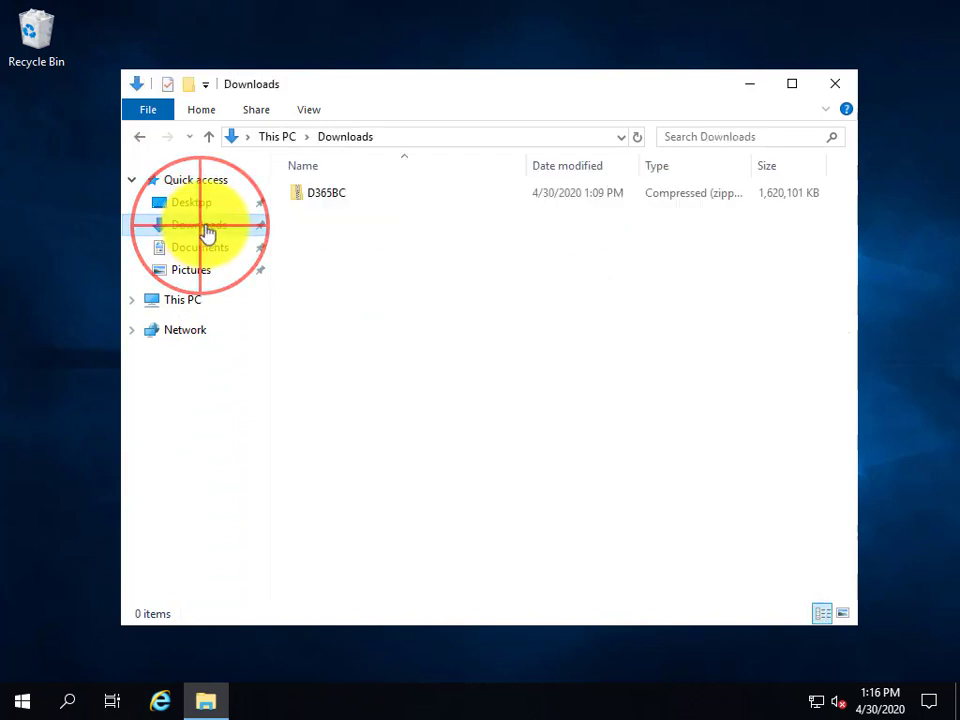
pyautogui.moveTo(349, 195); pyautogui.dragTo(84, 166)
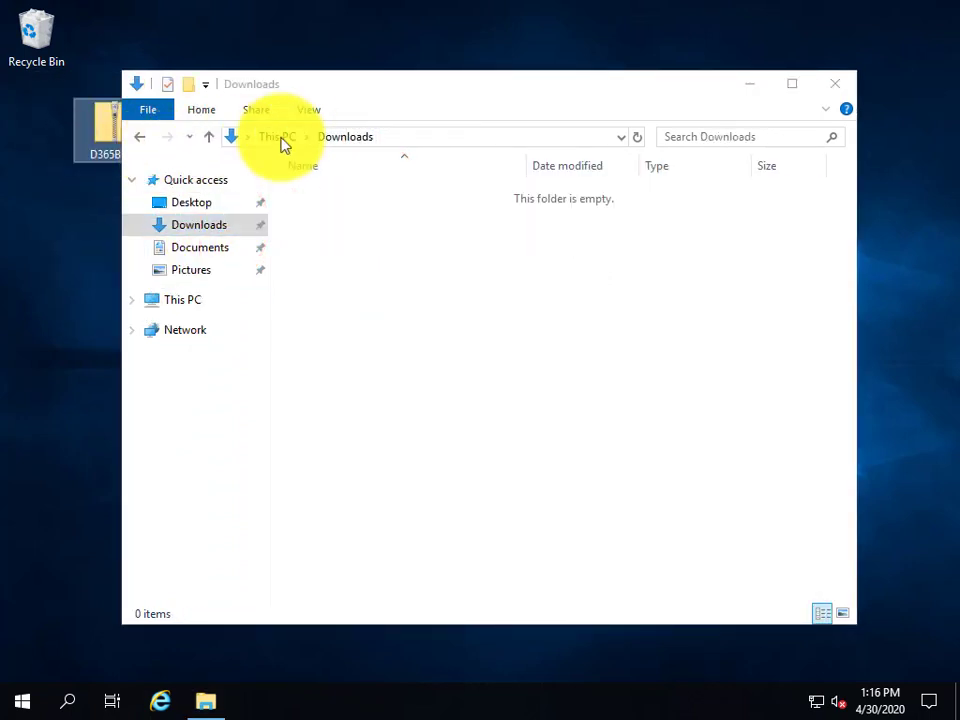
pyautogui.click(829, 88)
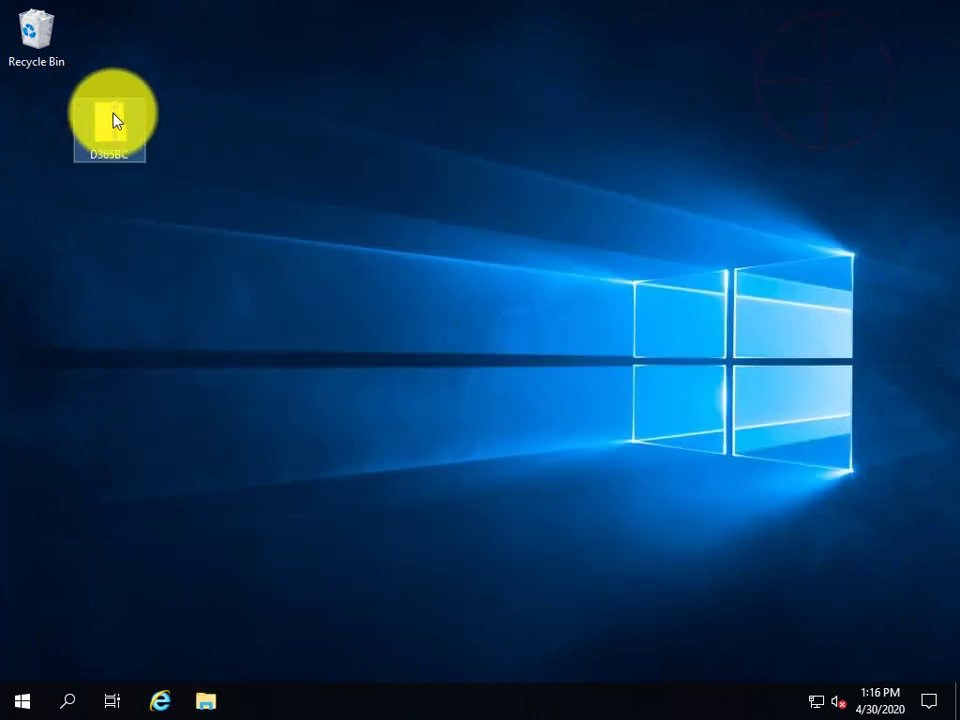
# Extract the D365BC compressed file into a D365BC folder on the desktop
pyautogui.rightClick(113, 121)
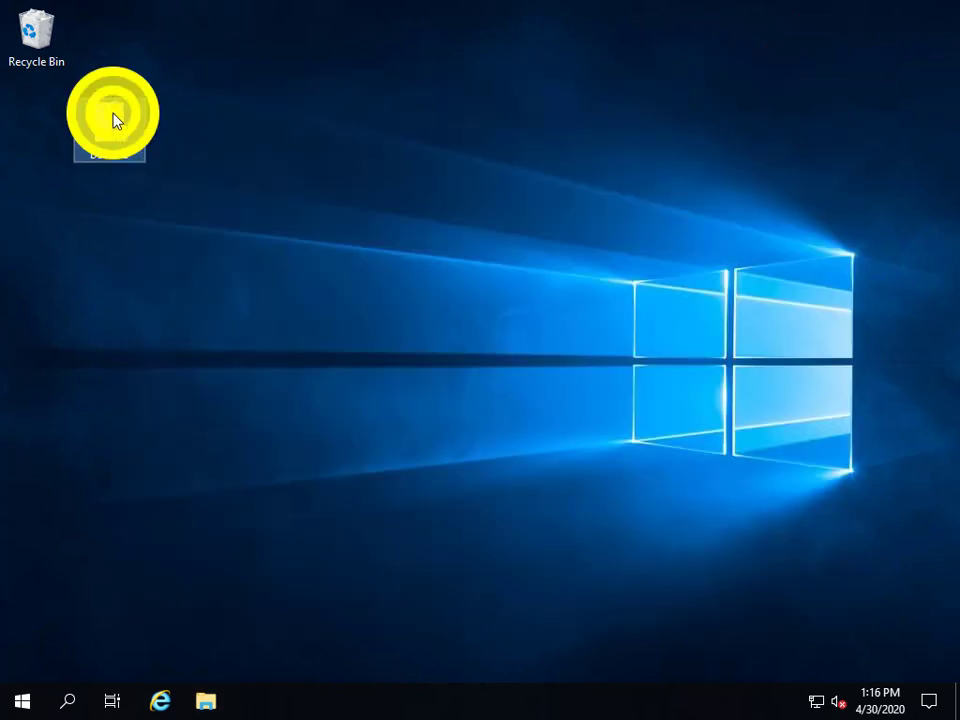
pyautogui.click(138, 152)
pyautogui.click(649, 531)
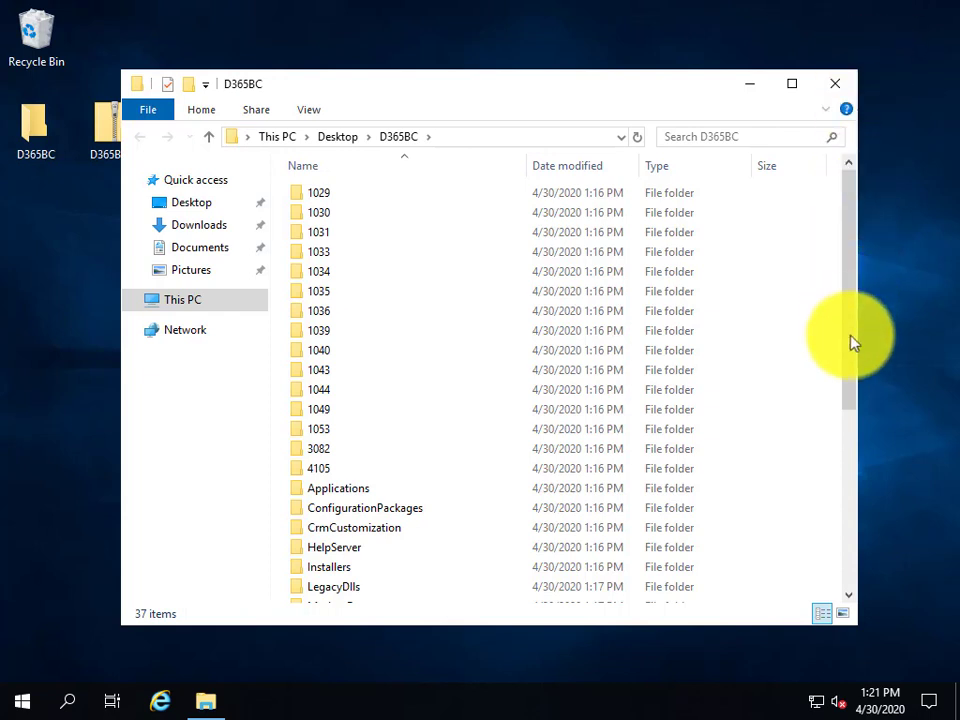
# Run the setup application from the extracted D365BC folder and allow it to make changes to the device
pyautogui.moveTo(848, 402); pyautogui.dragTo(895, 467)
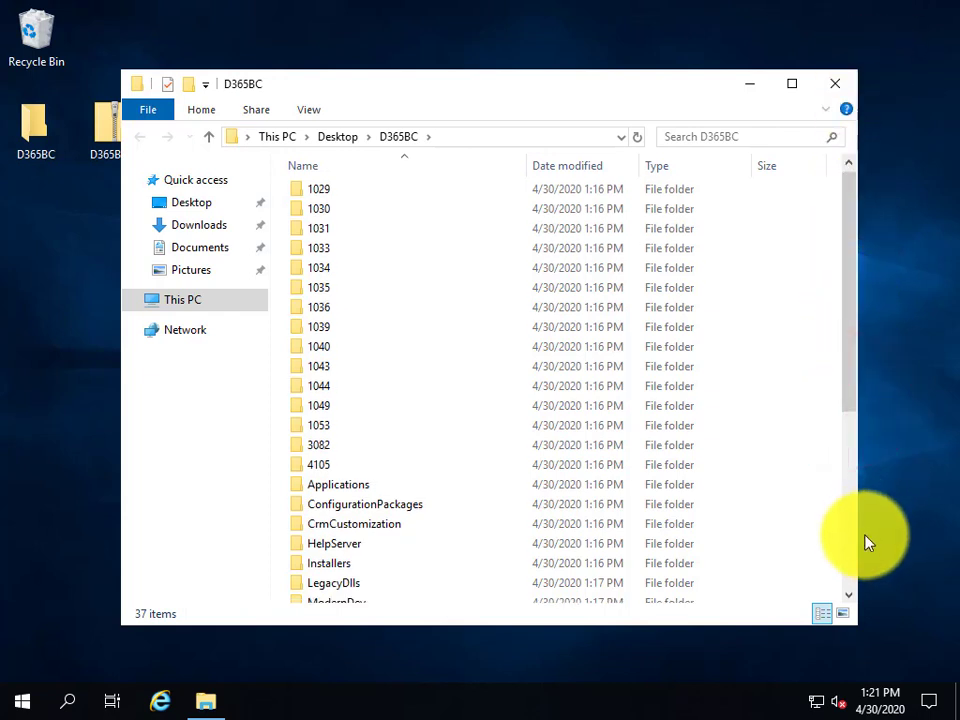
pyautogui.click(852, 564)
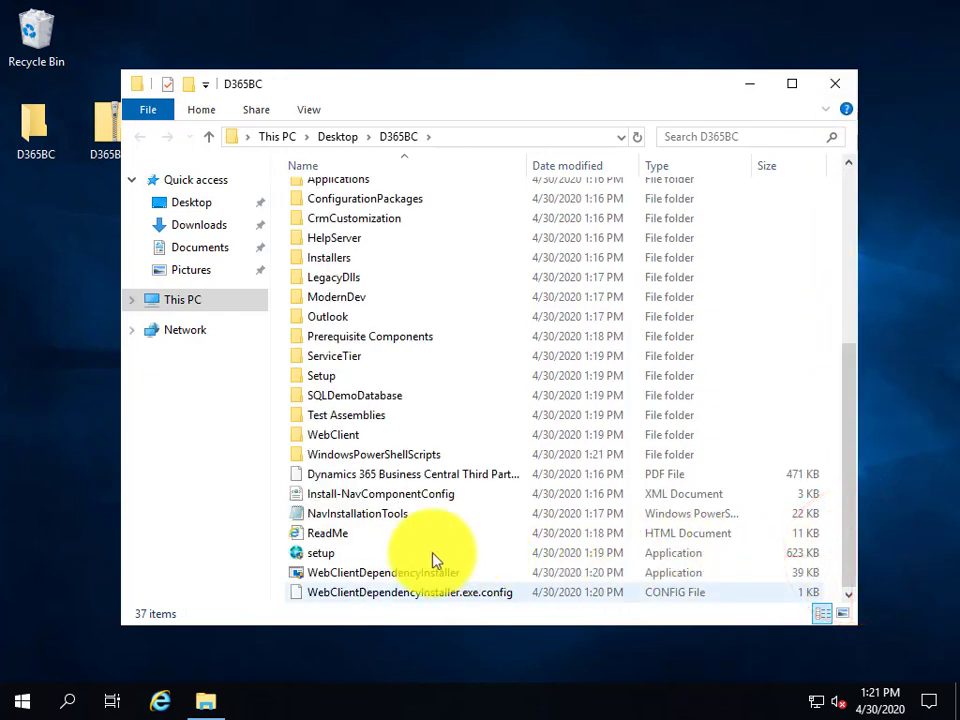
pyautogui.click(315, 556)
pyautogui.doubleClick(315, 556)
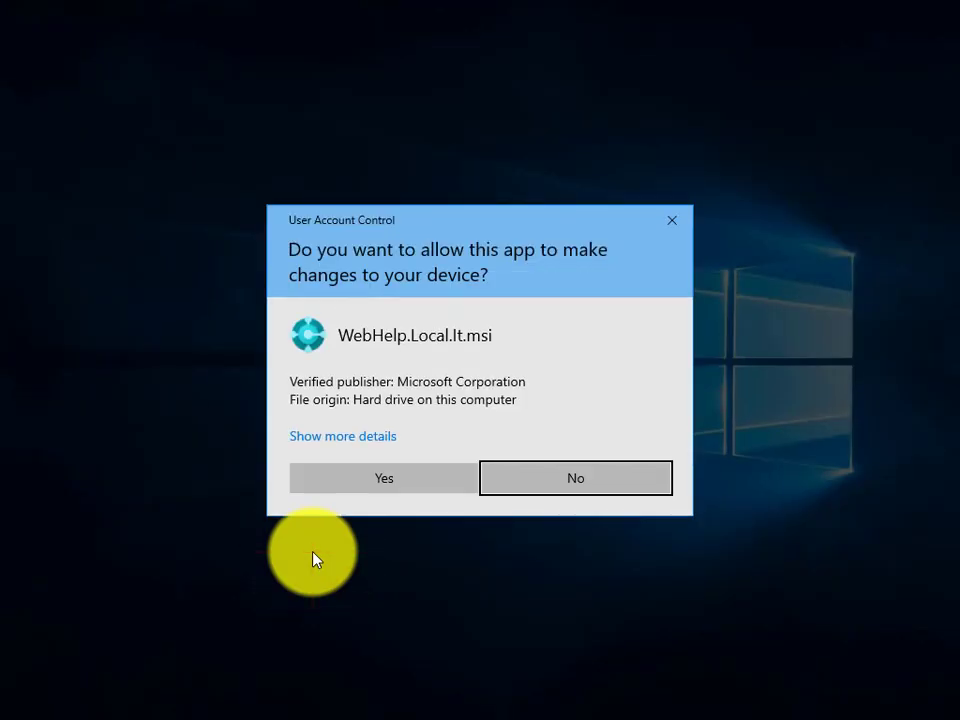
pyautogui.click(364, 484)
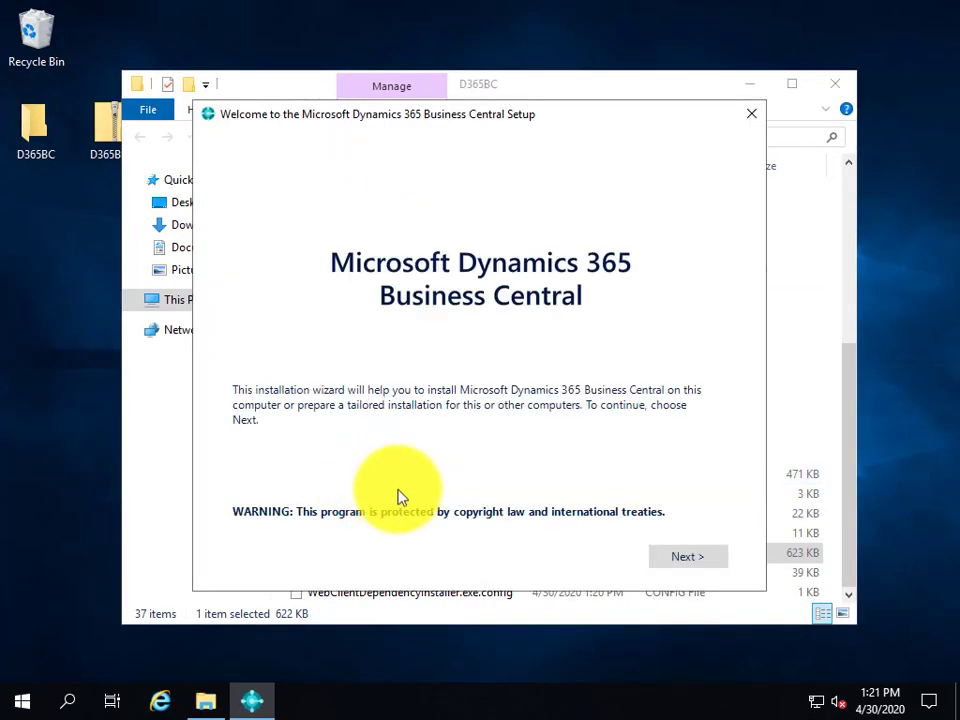
# Accept the Microsoft Software License Terms and choose the advanced installation options in the Business Central setup
pyautogui.click(675, 569)
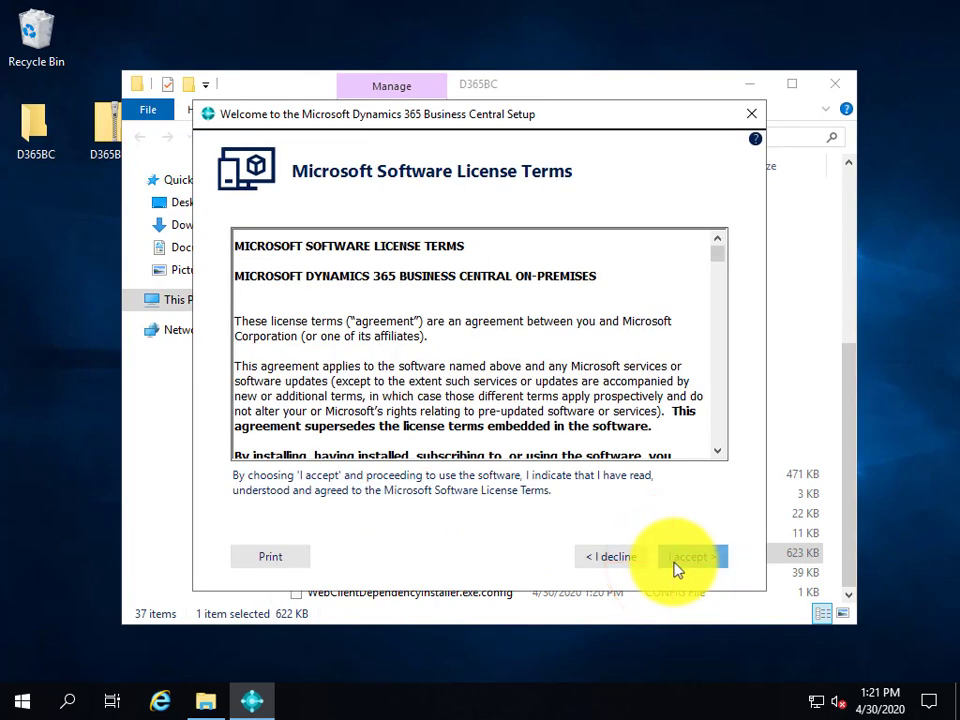
pyautogui.click(686, 568)
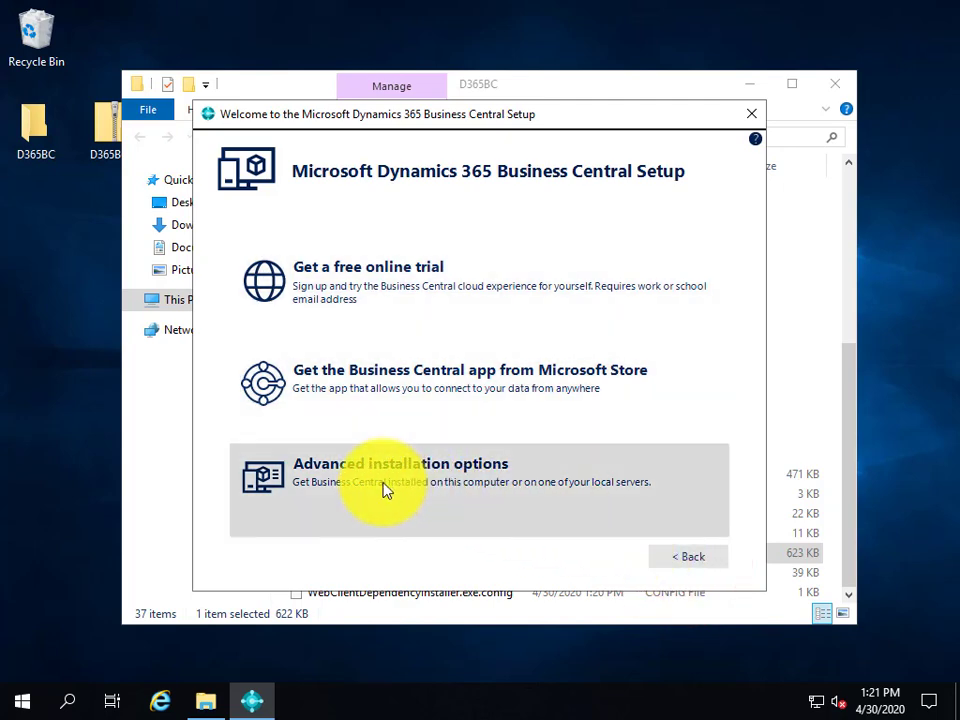
pyautogui.click(385, 488)
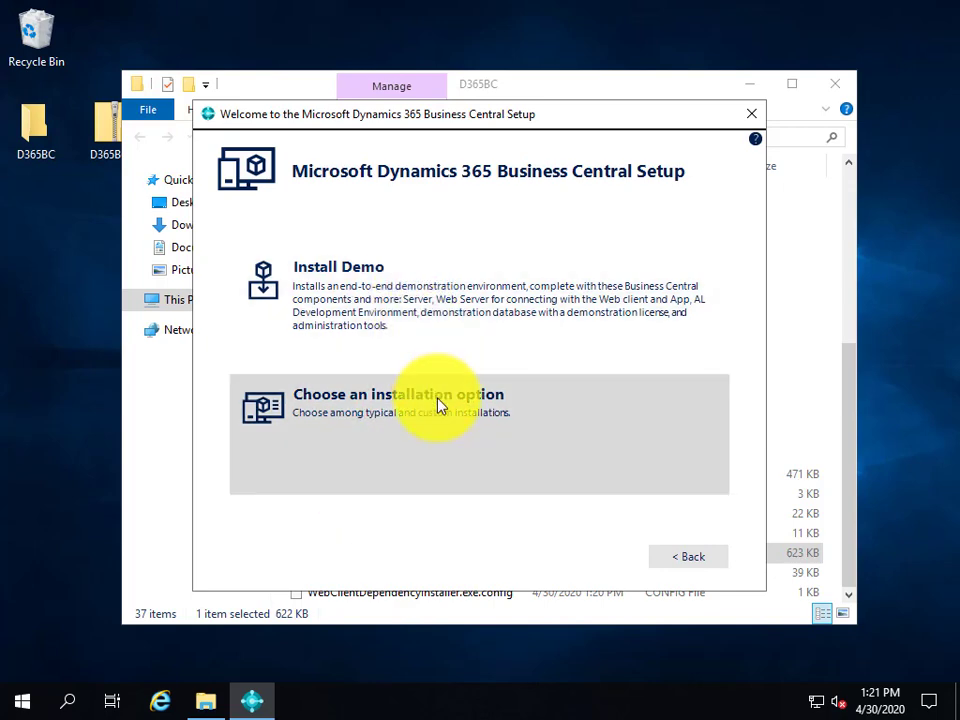
# Check the typical and custom installation options, go back and run Install Demo, continuing despite the missing Microsoft Outlook prerequisite
pyautogui.click(439, 403)
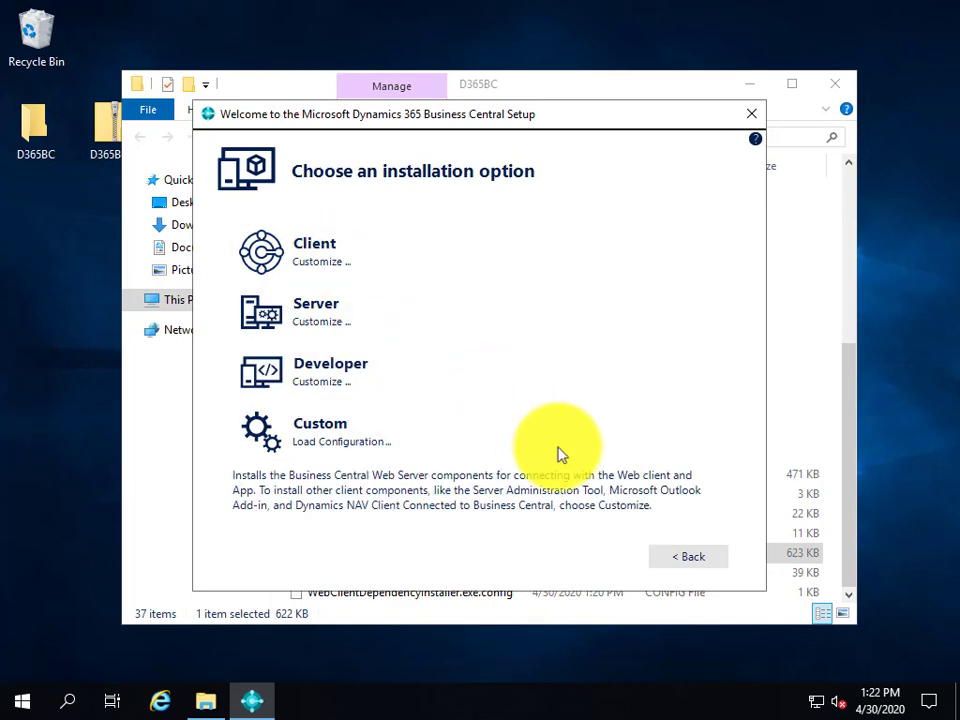
pyautogui.click(695, 568)
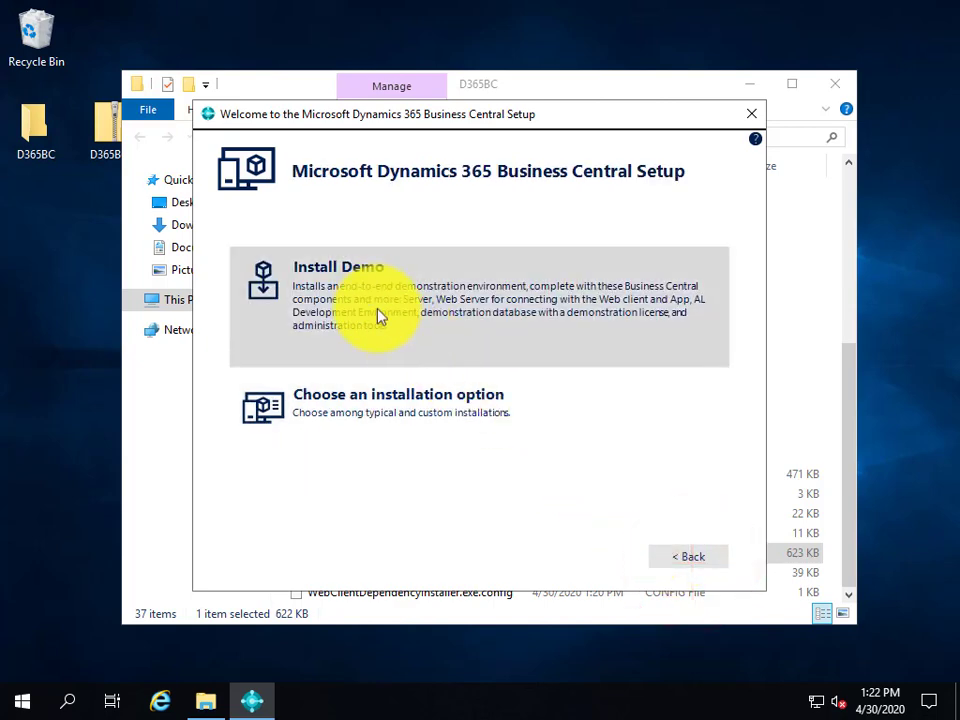
pyautogui.click(371, 305)
pyautogui.click(524, 414)
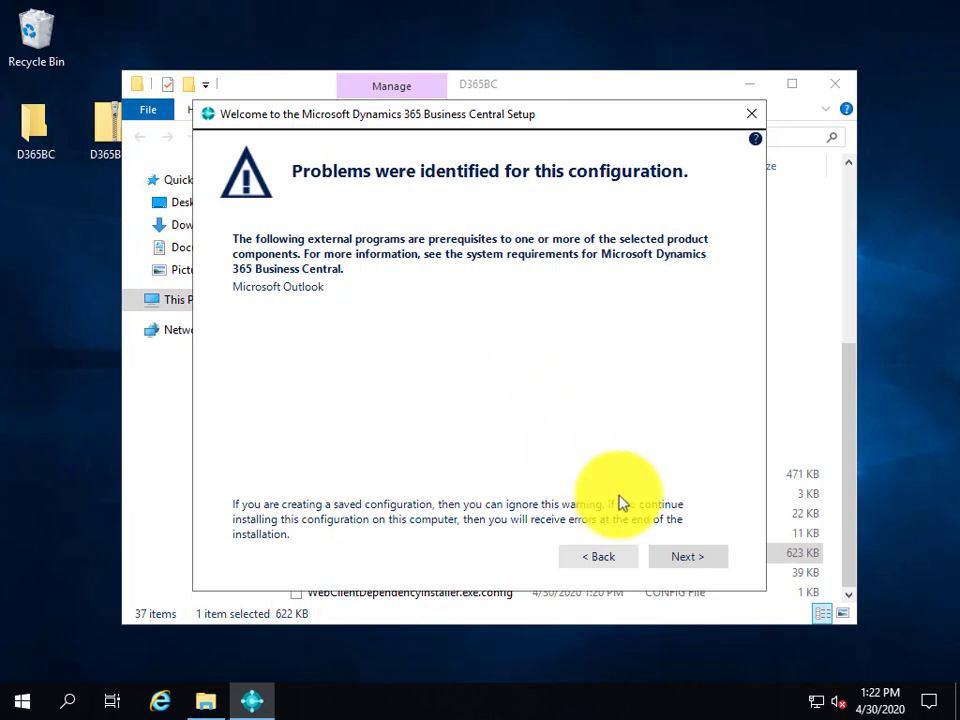
pyautogui.click(692, 562)
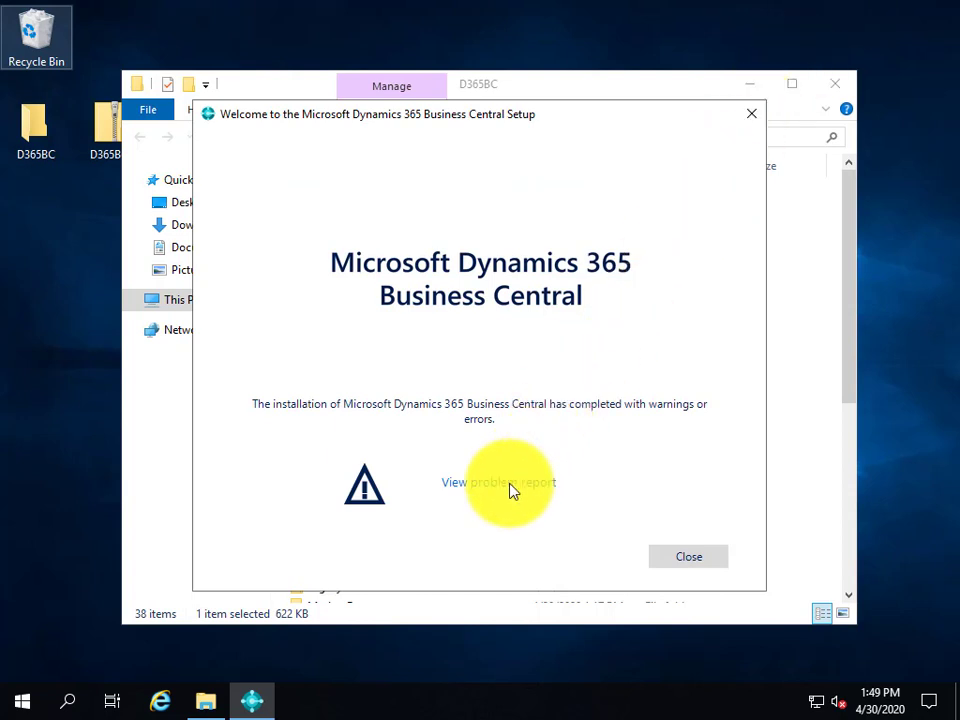
# View the installation problem report, and close the setup wizard and the D365BC folder window
pyautogui.click(509, 483)
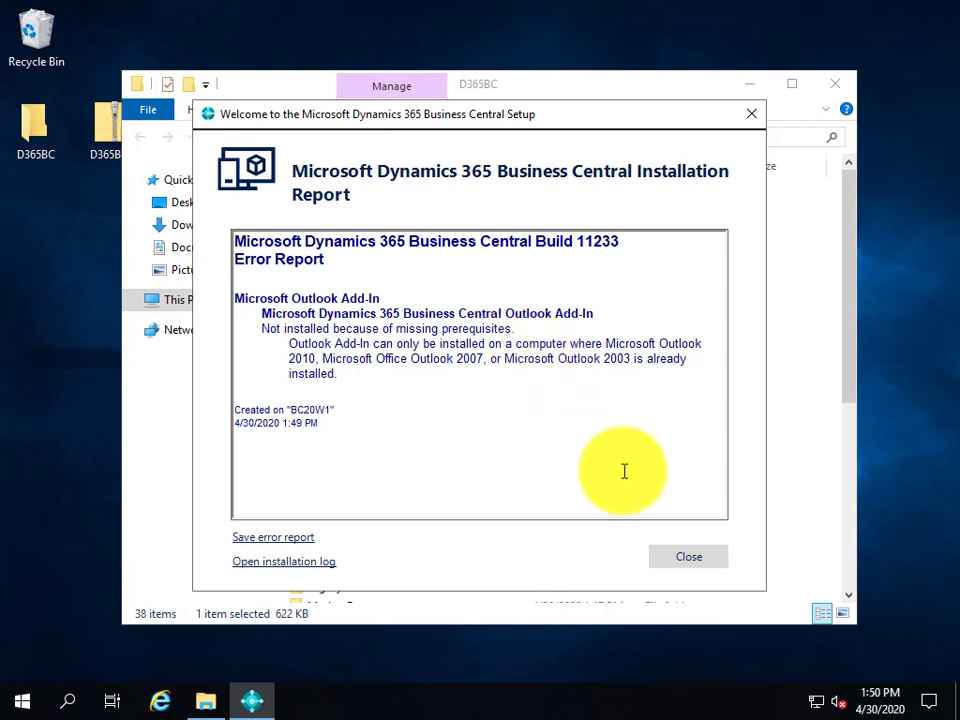
pyautogui.click(684, 562)
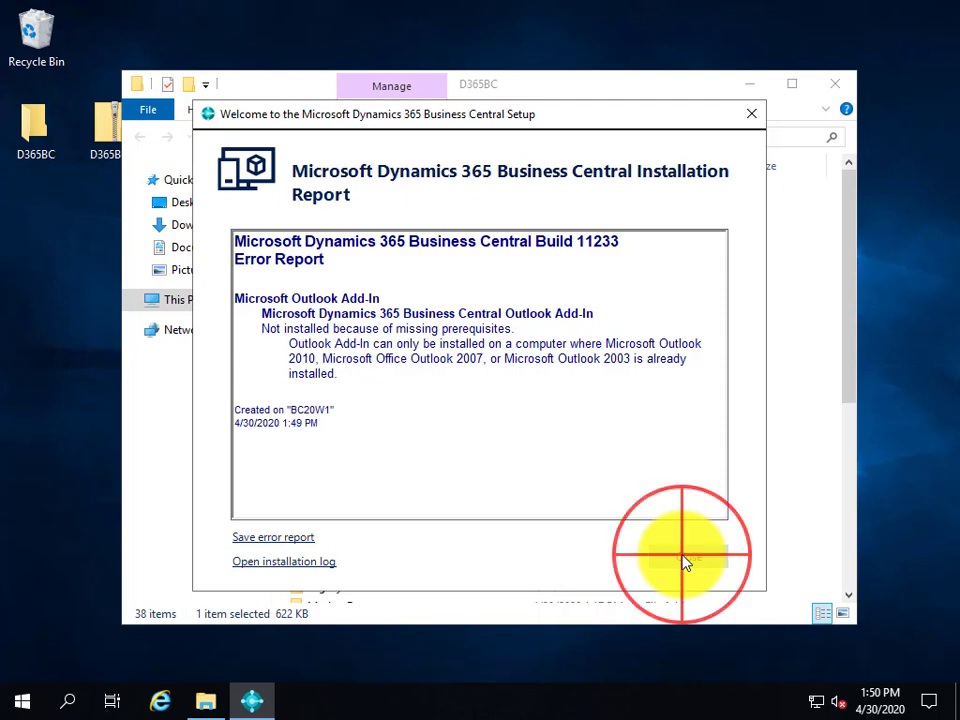
pyautogui.click(795, 85)
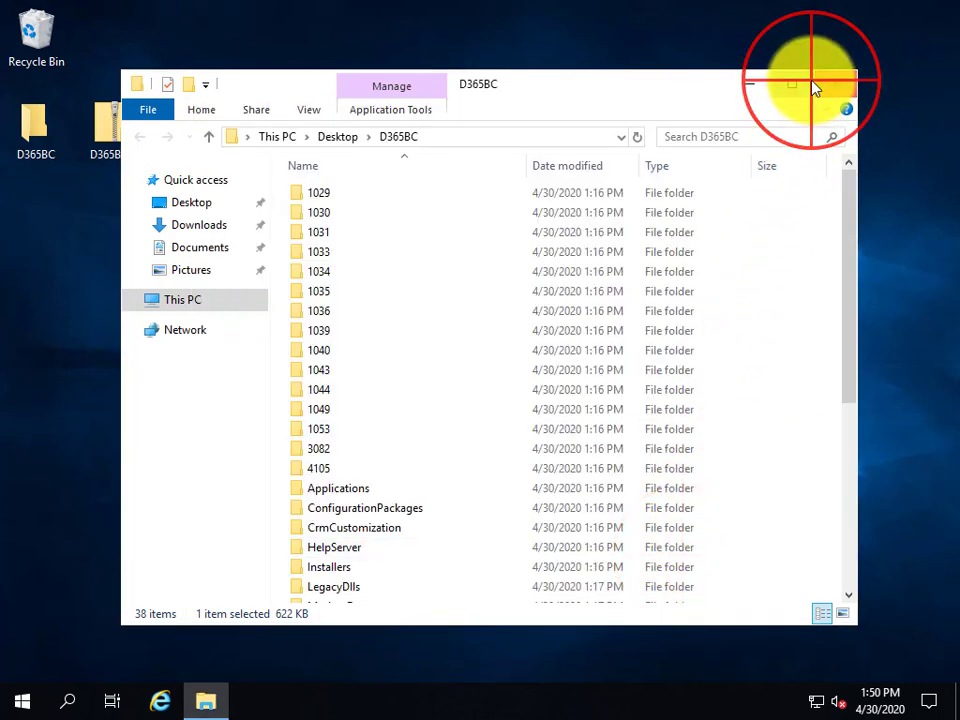
pyautogui.click(893, 11)
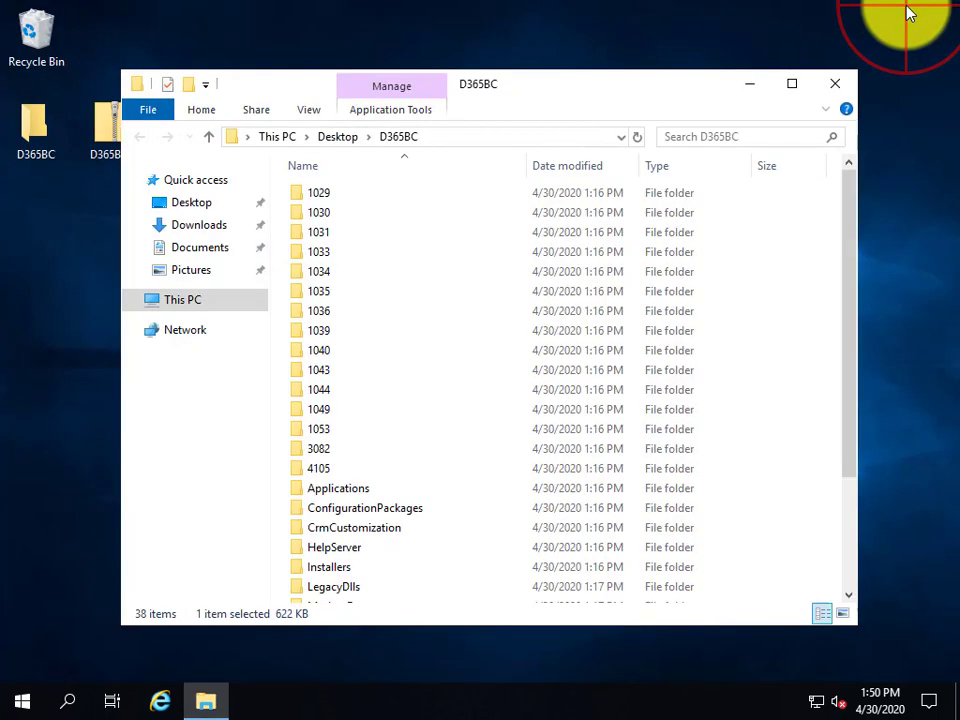
pyautogui.click(831, 81)
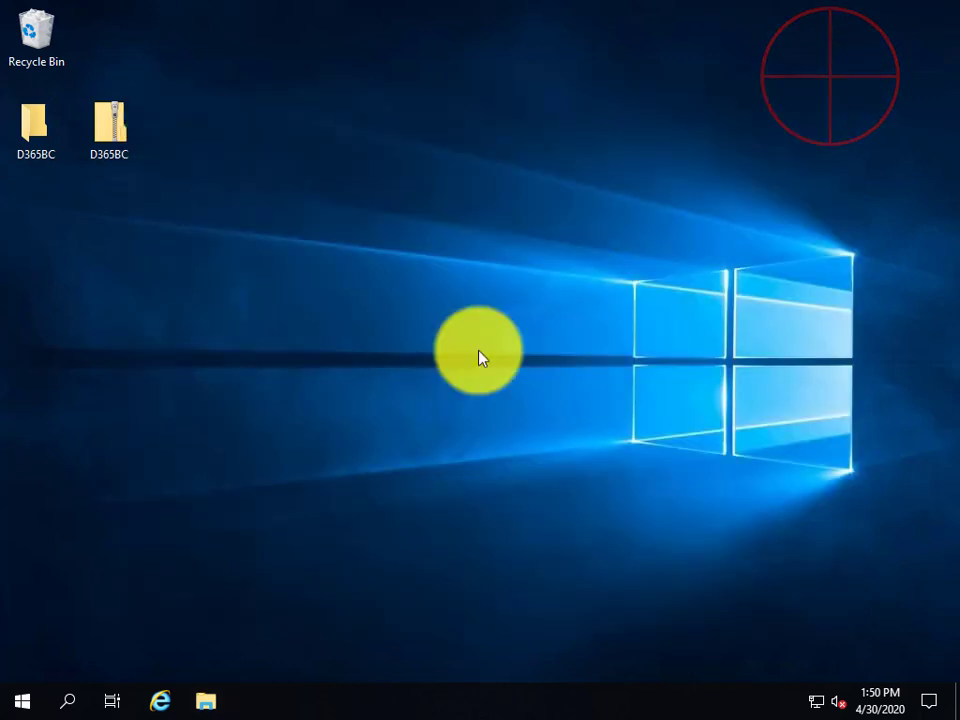
# Launch the Business Central Web Client in a maximized browser window and hide the performance tip
pyautogui.click(25, 706)
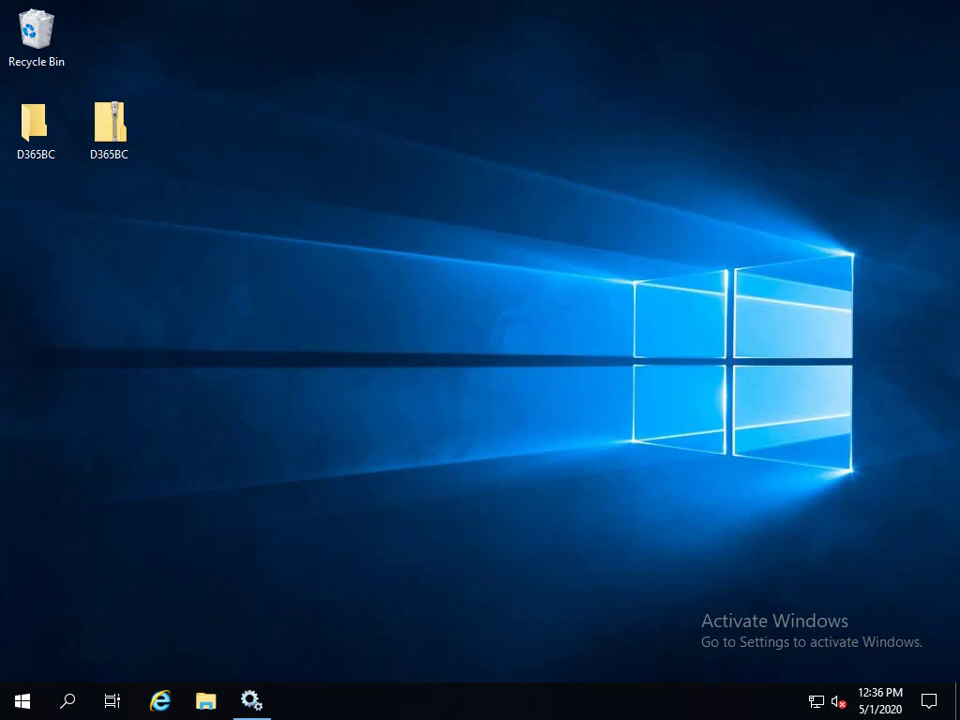
pyautogui.click(33, 701)
pyautogui.click(33, 701)
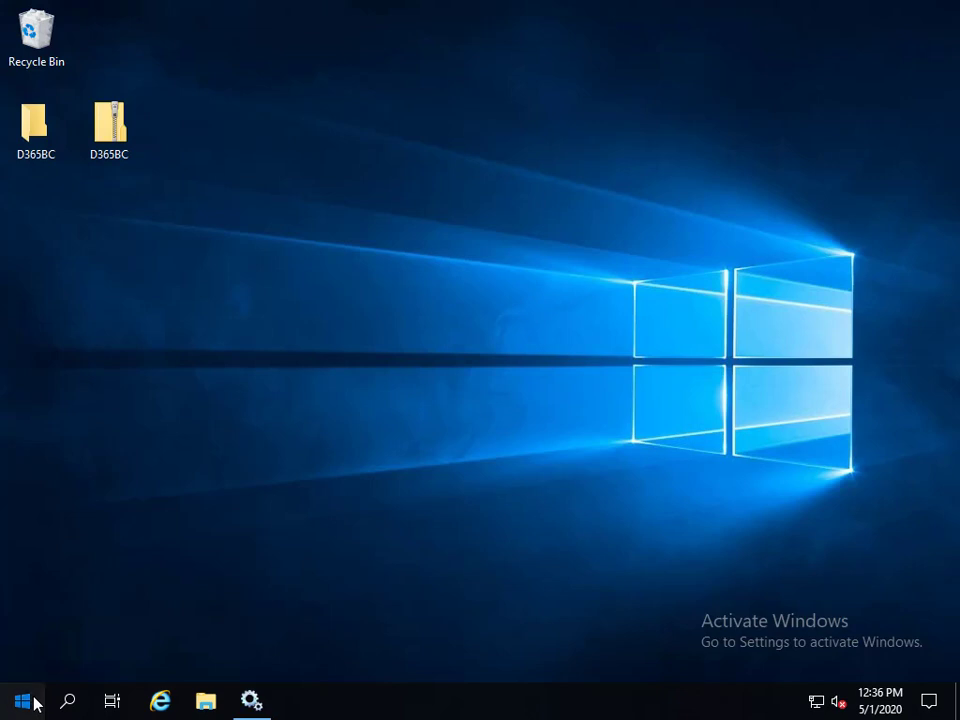
pyautogui.click(23, 701)
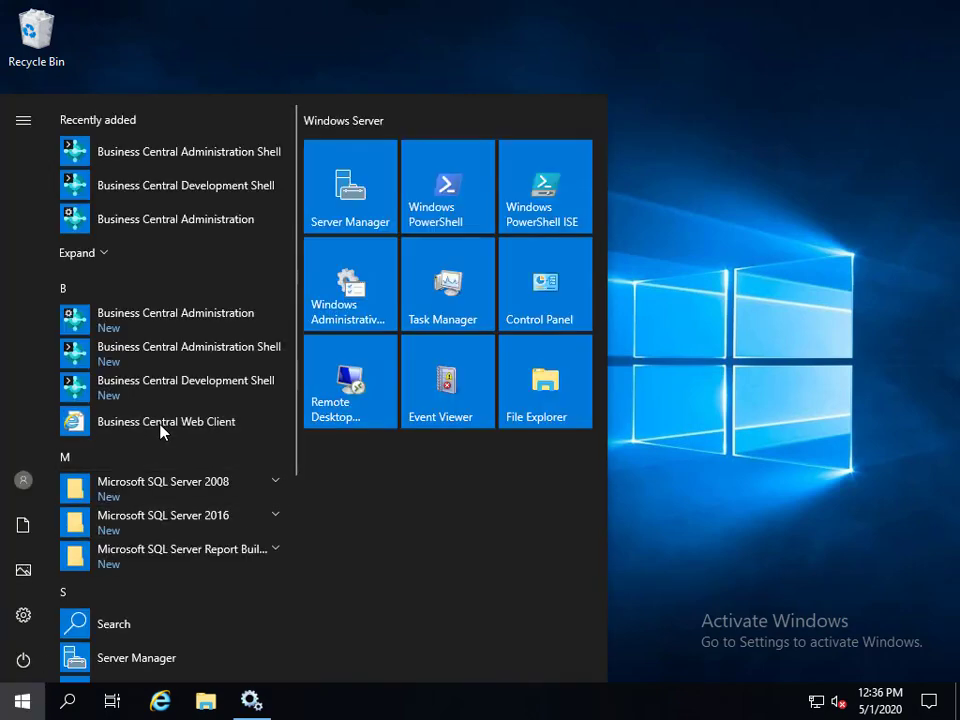
pyautogui.click(160, 424)
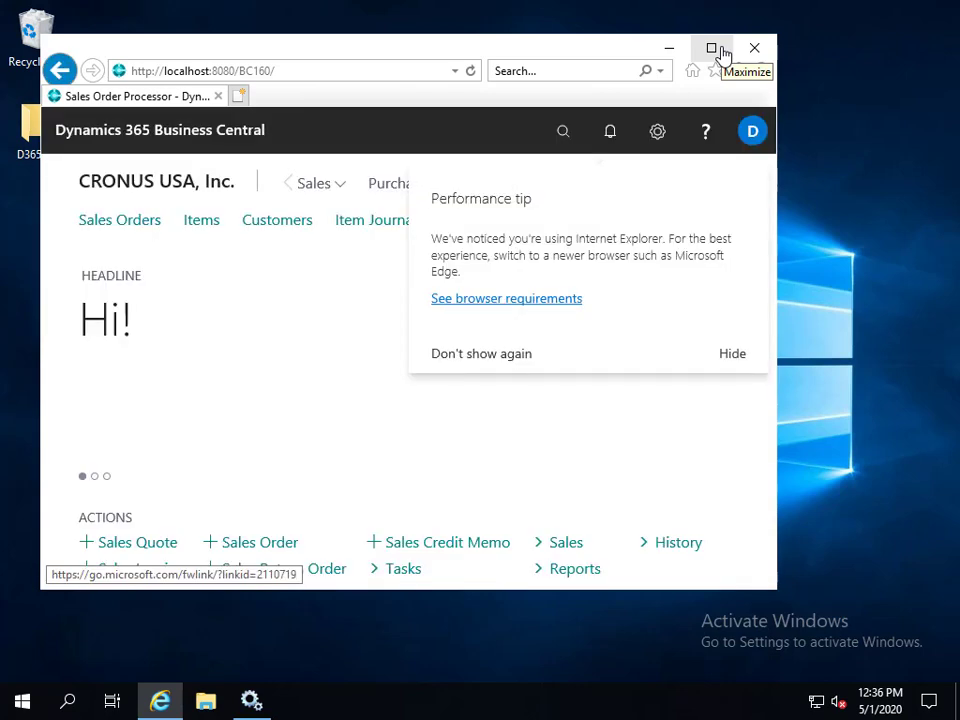
pyautogui.click(712, 49)
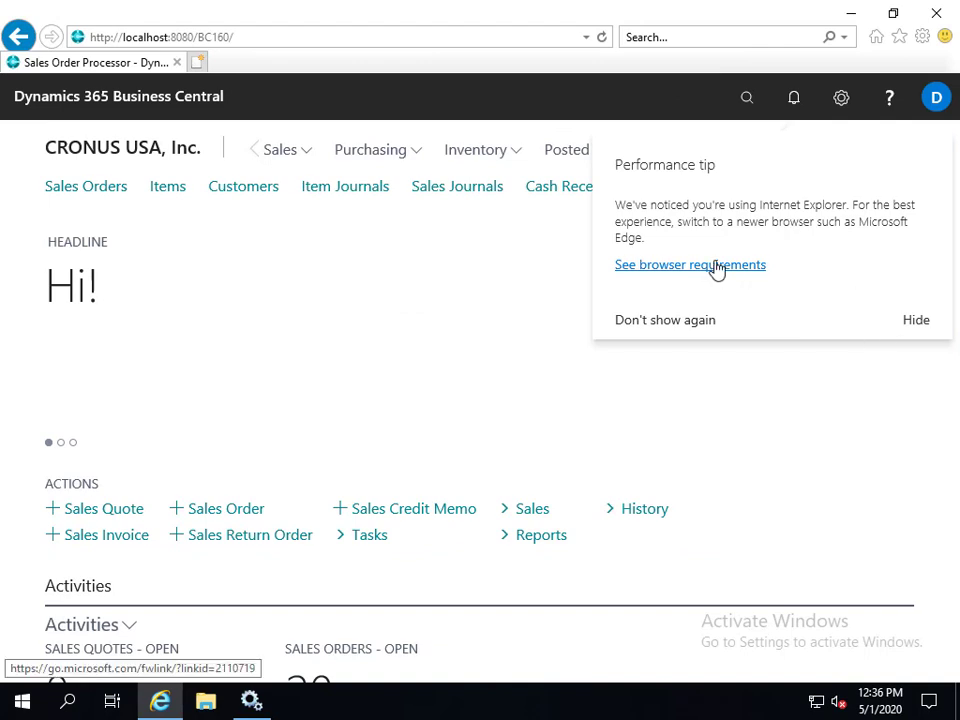
pyautogui.click(900, 340)
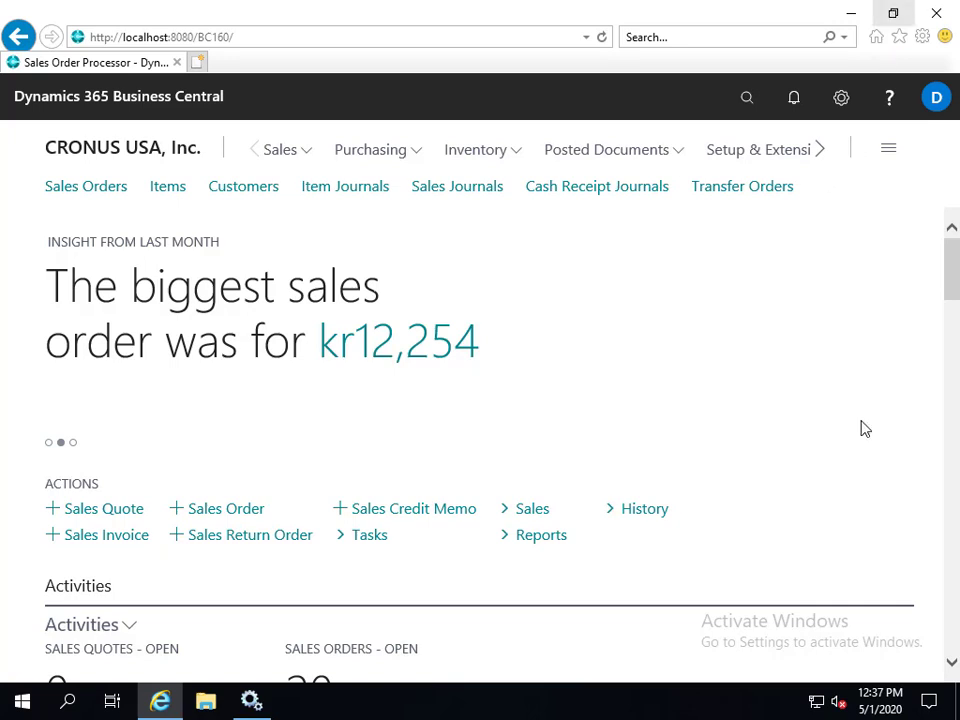
# Look through the Sales, Purchasing and Inventory navigation entries of the CRONUS USA, Inc. role center
pyautogui.click(290, 152)
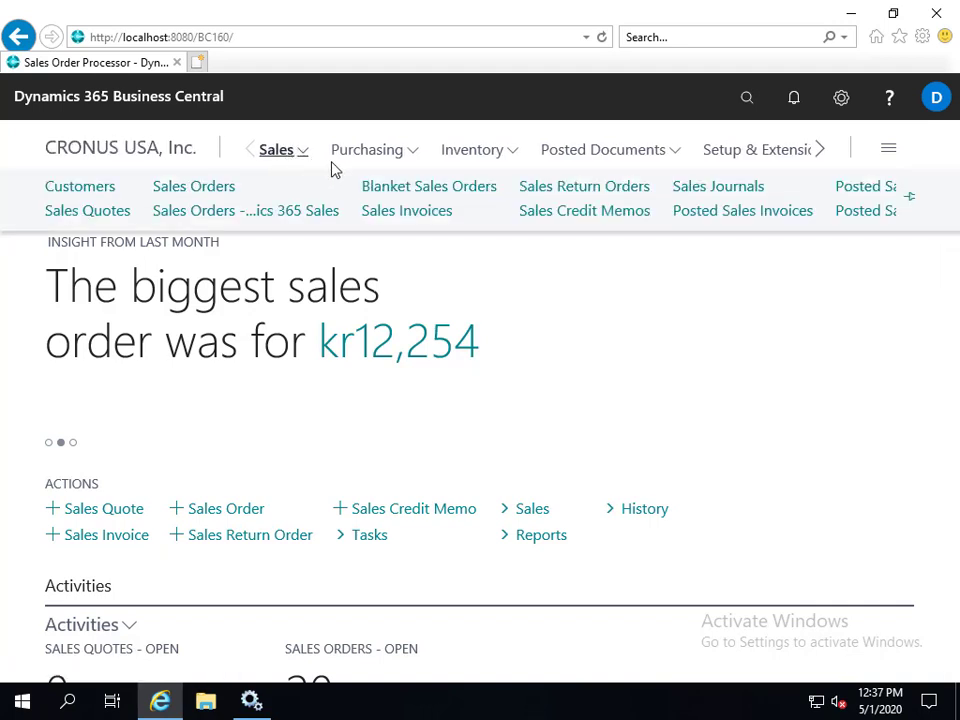
pyautogui.click(368, 158)
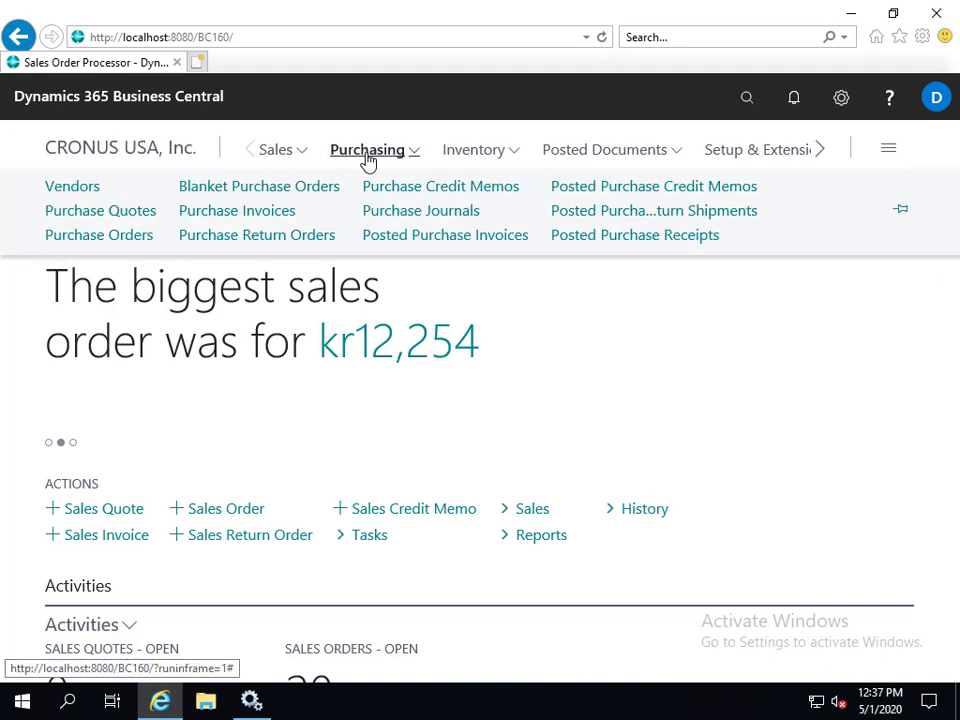
pyautogui.click(506, 155)
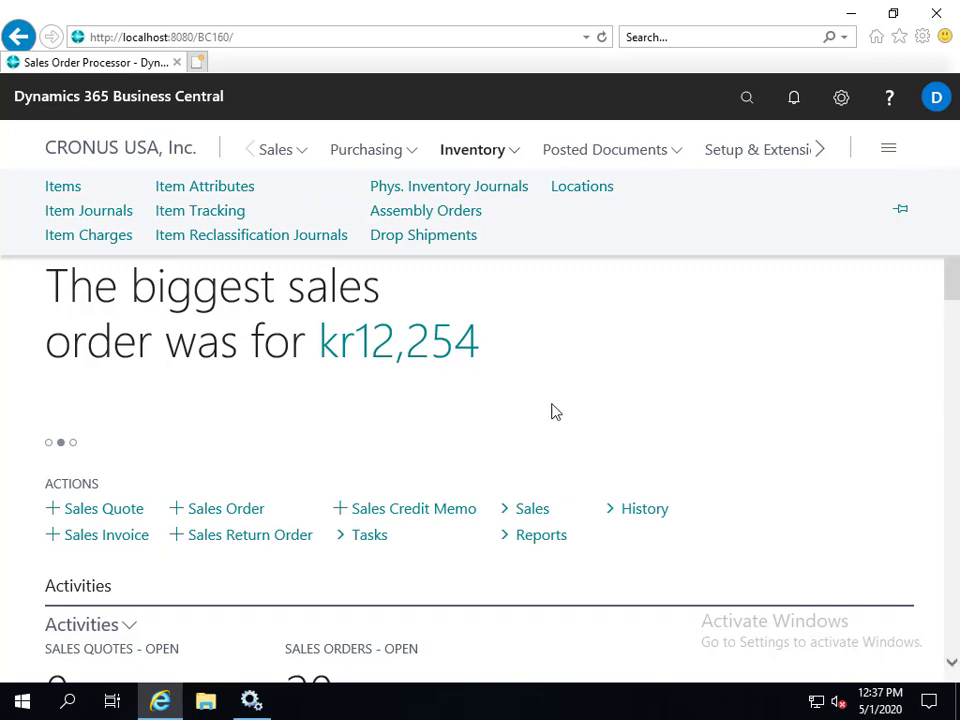
pyautogui.click(832, 366)
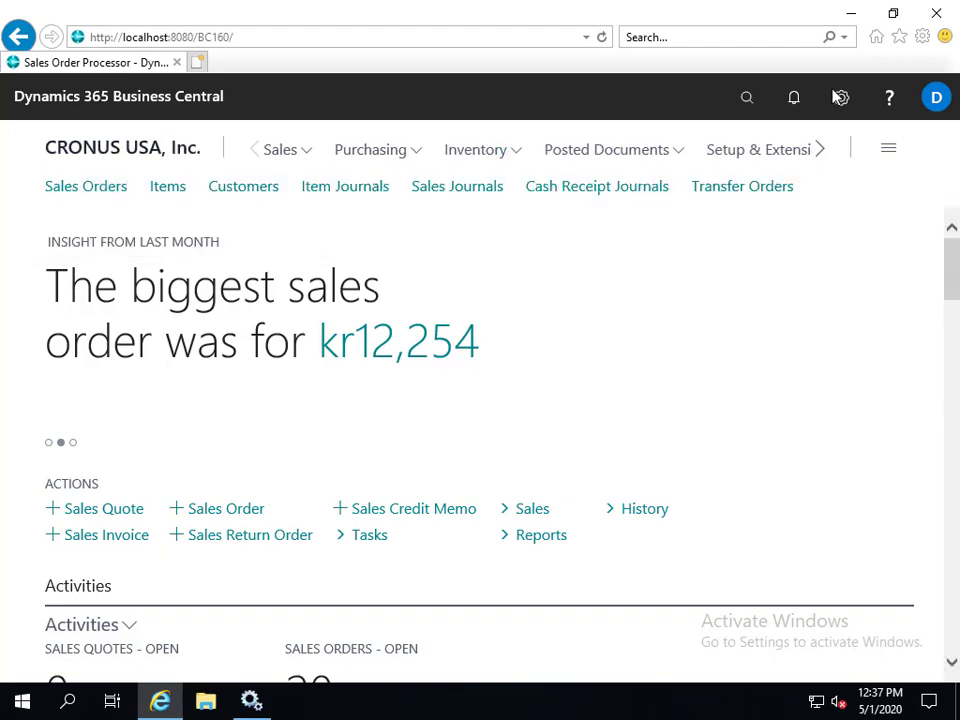
# Search Business Central for "journal entry" with the Tell Me function
pyautogui.click(753, 103)
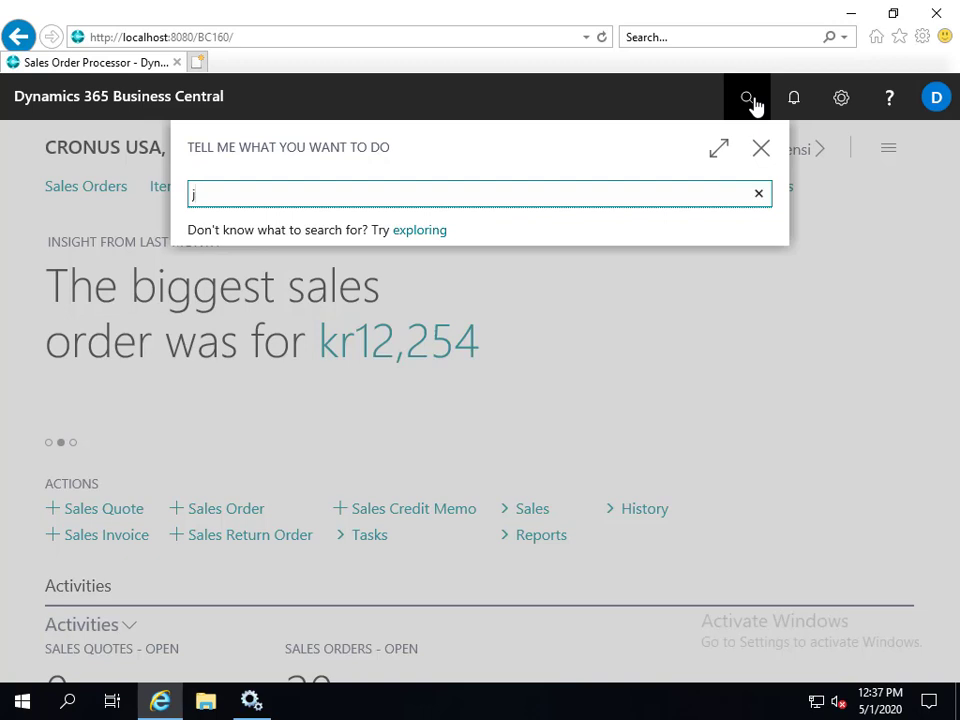
pyautogui.write('journa')
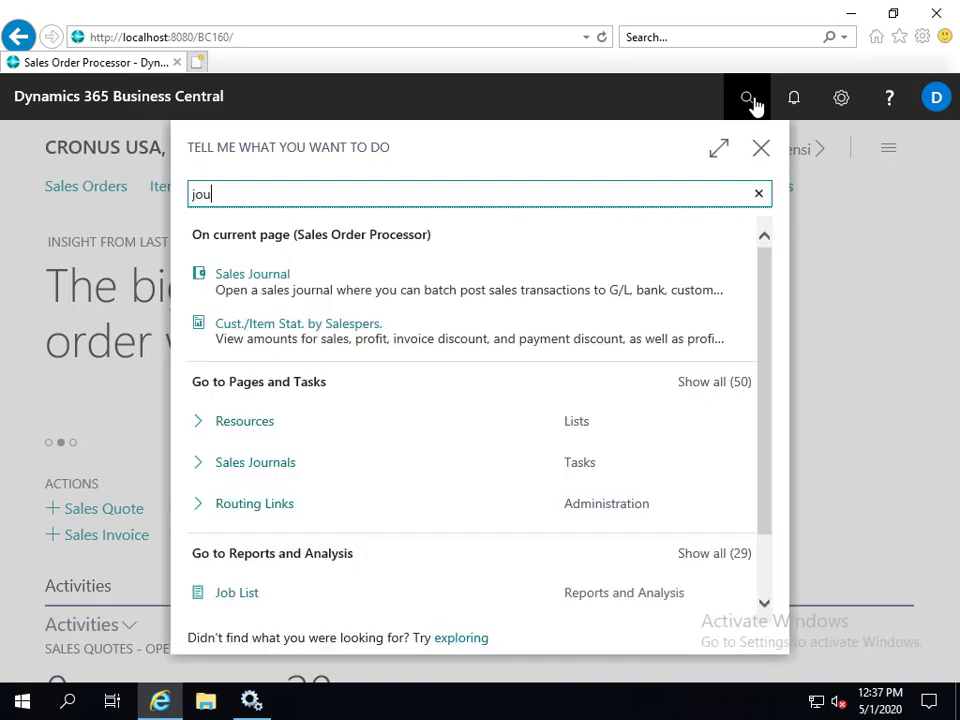
pyautogui.write('l entry')
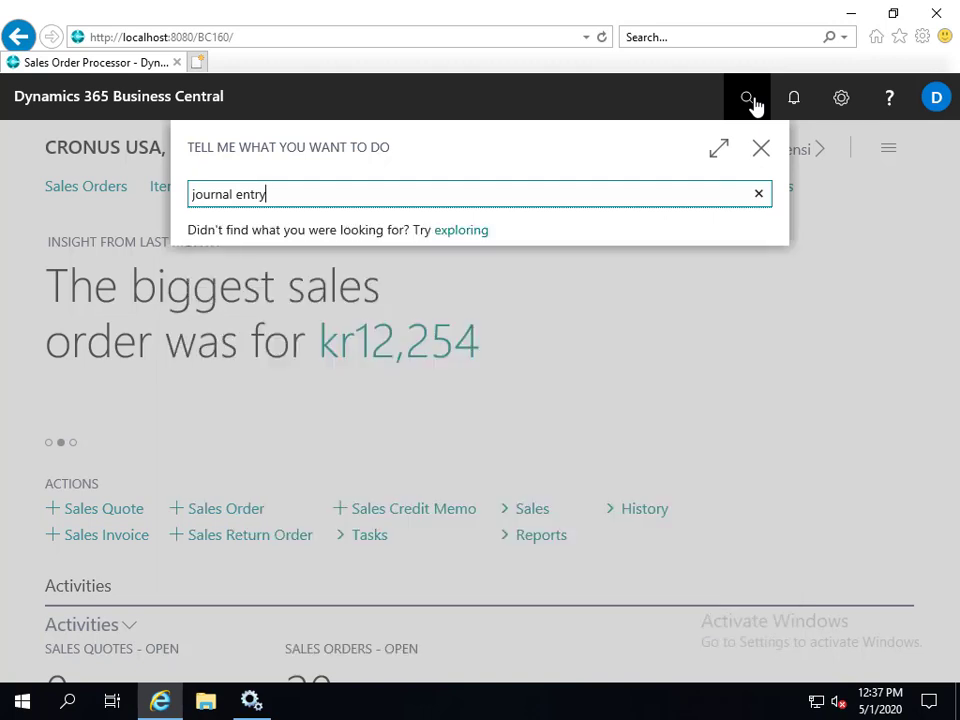
# Shorten the Tell Me search to "journal", expand all matching pages and tasks, and open General Journals
pyautogui.press('BackSpace')
pyautogui.press('BackSpace')
pyautogui.press('BackSpace')
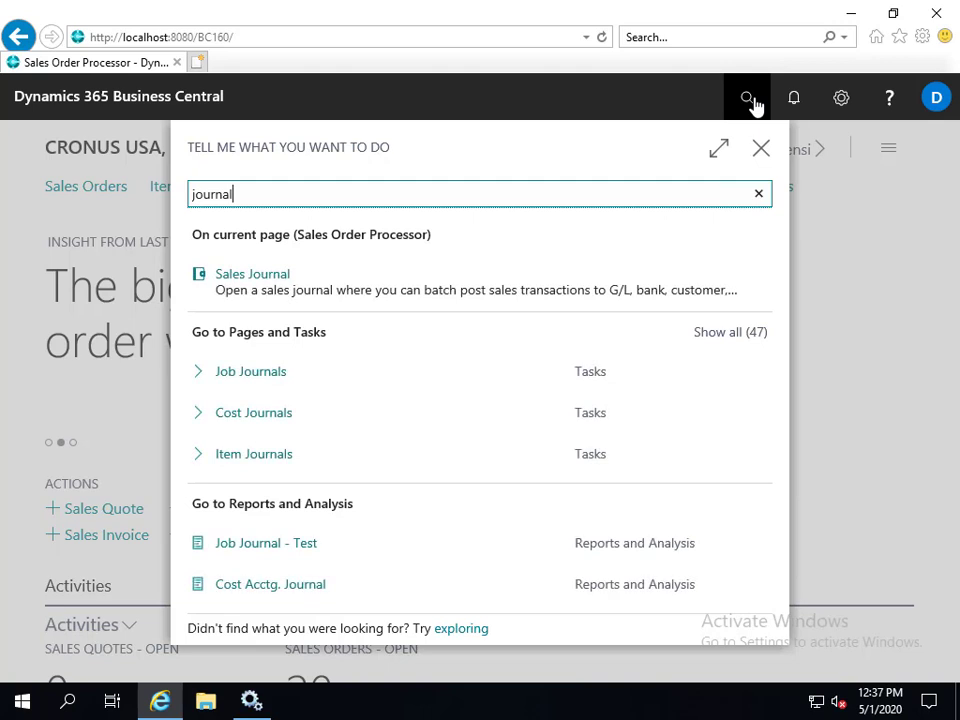
pyautogui.click(727, 340)
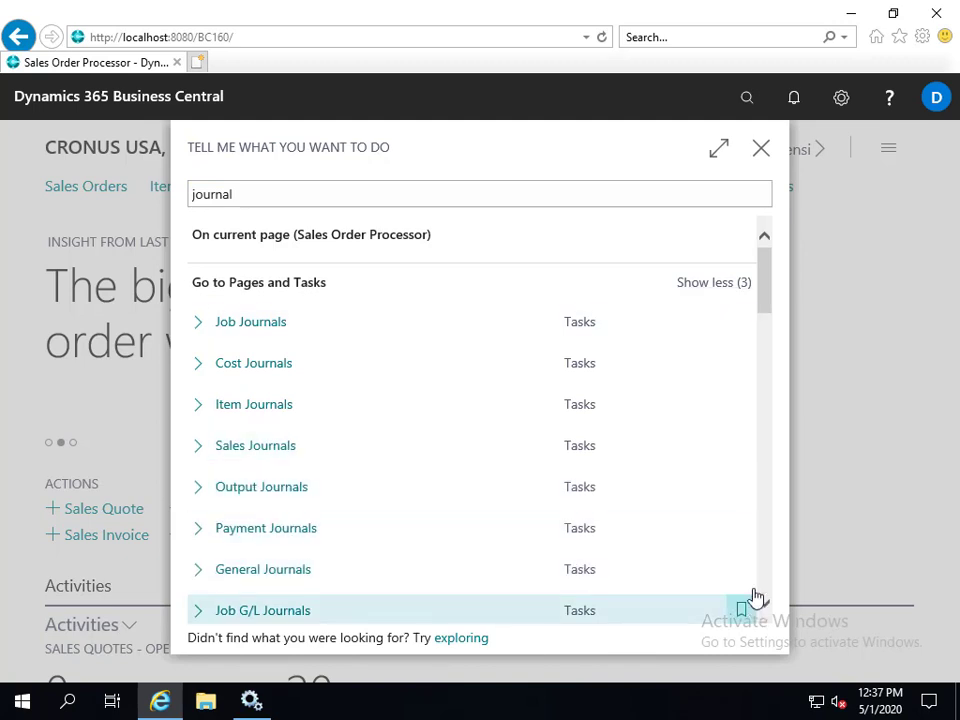
pyautogui.click(263, 569)
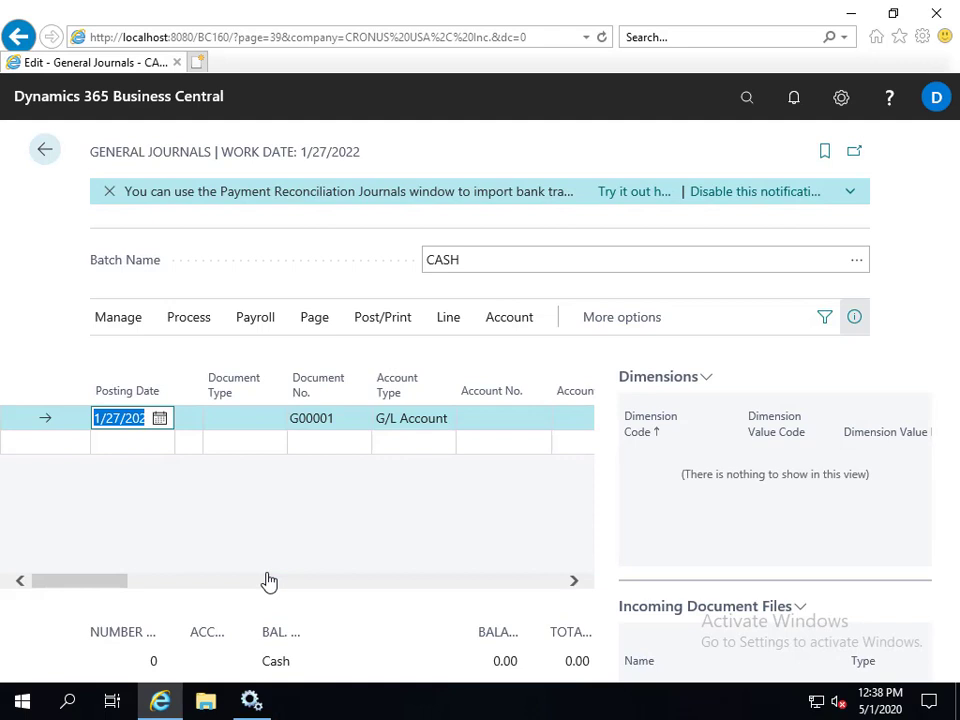
# Try the date shorthands 4 and 0404 as the posting date of the first general journal line
pyautogui.write('4')
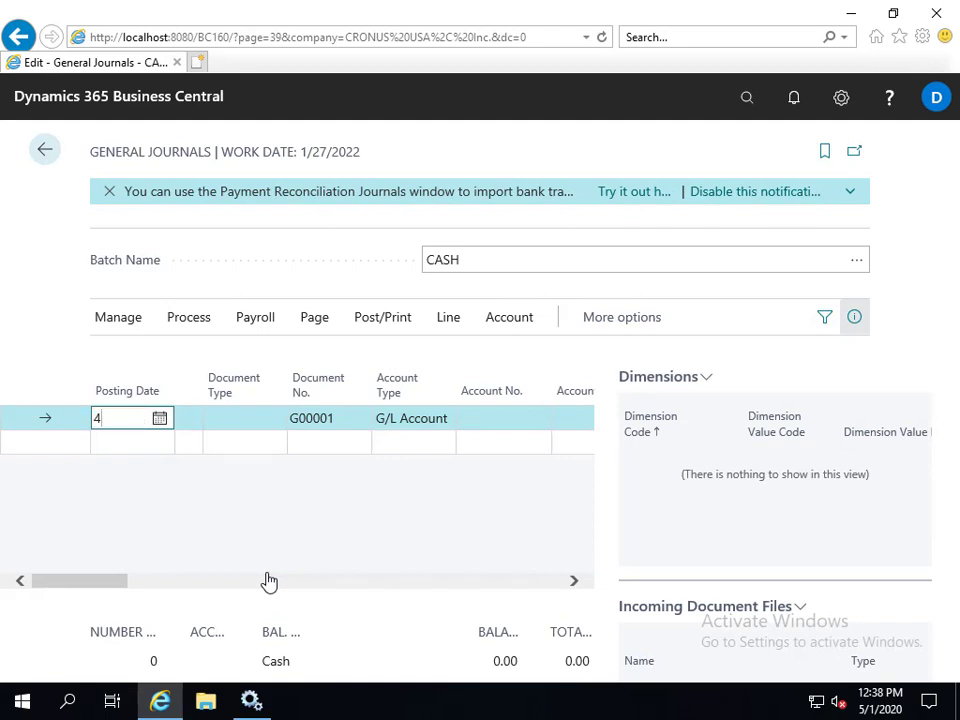
pyautogui.press('Tab')
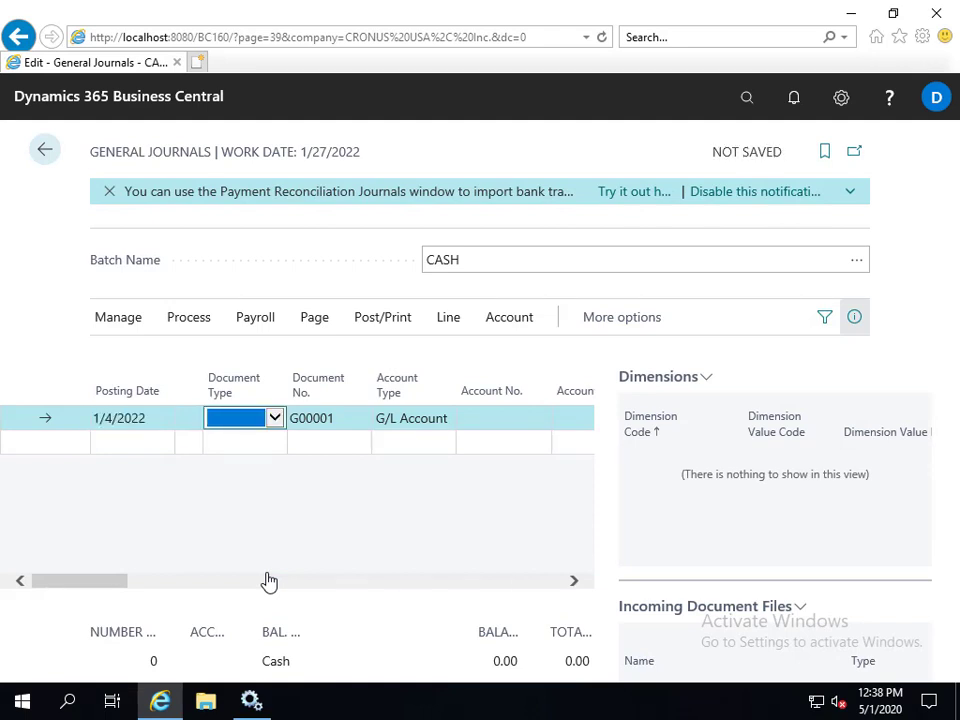
pyautogui.hotkey('shift', 'Tab')
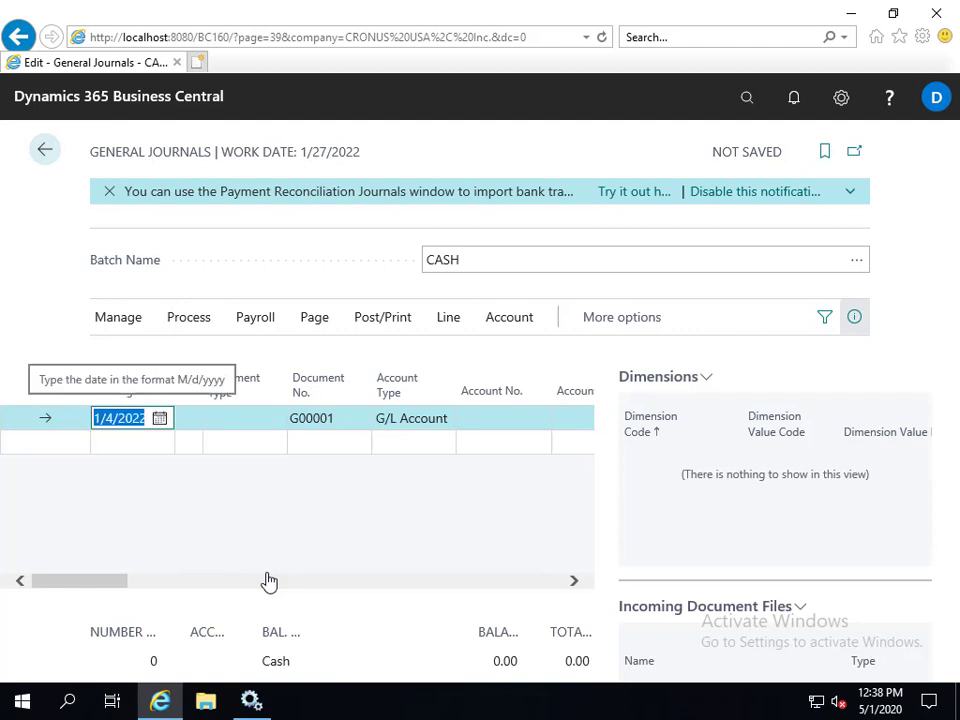
pyautogui.write('0404')
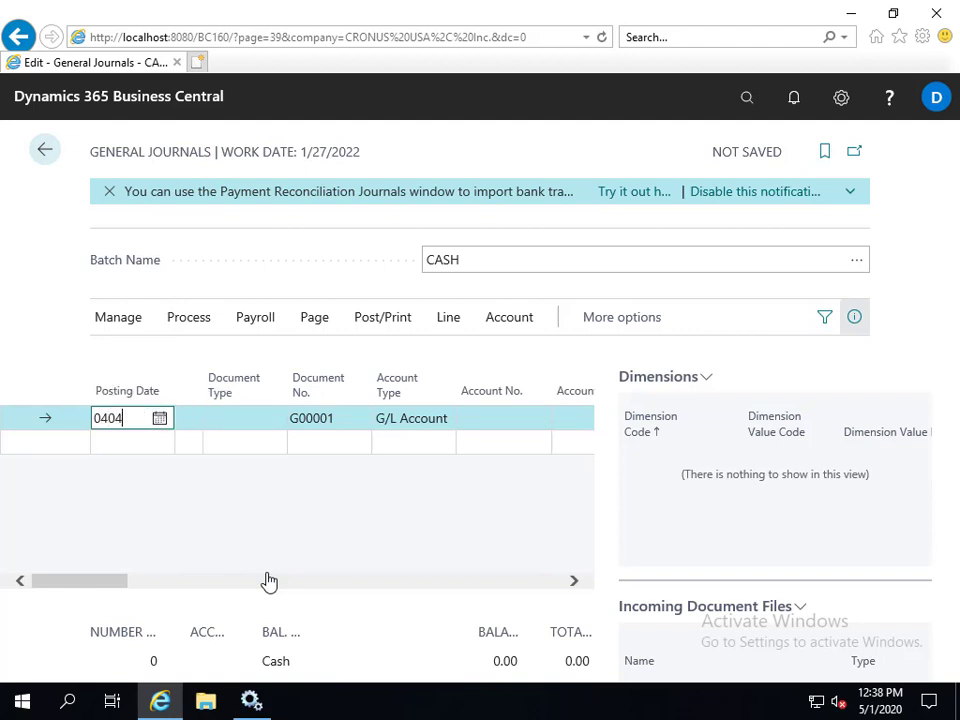
pyautogui.press('Tab')
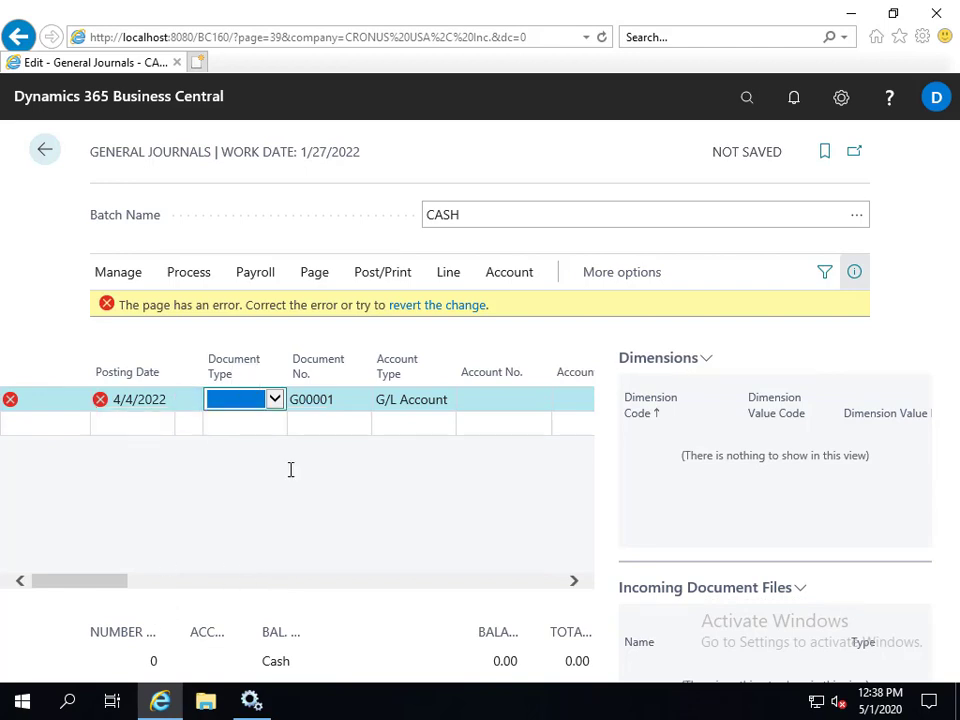
# Set the first general journal line's posting date to 1/4/2022 with the day shorthand 4
pyautogui.click(156, 407)
pyautogui.click(158, 409)
pyautogui.write('4')
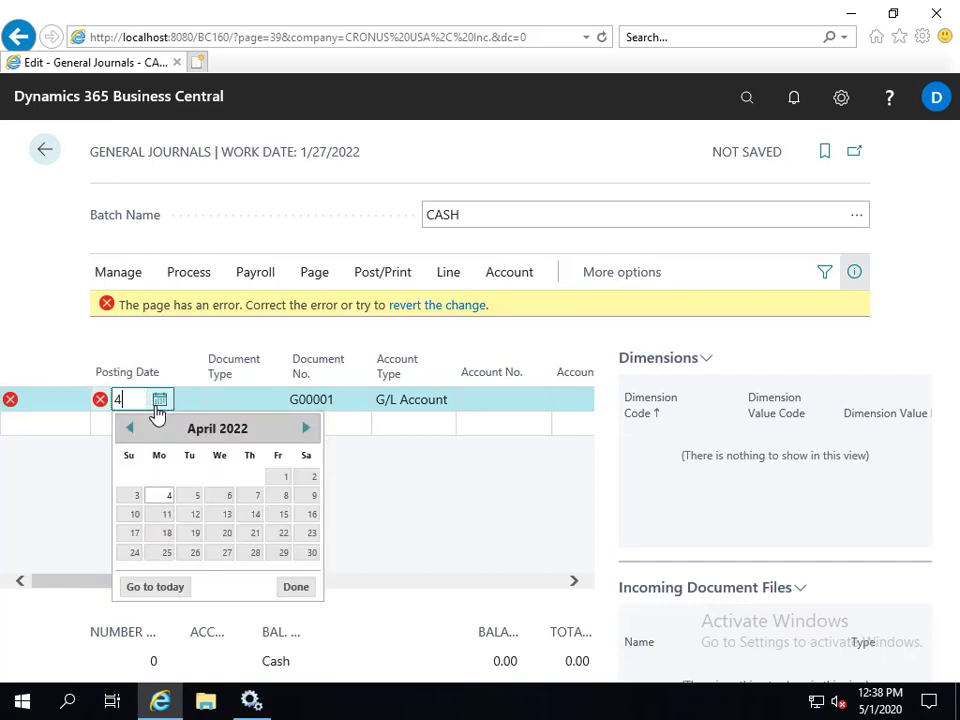
pyautogui.press('Tab')
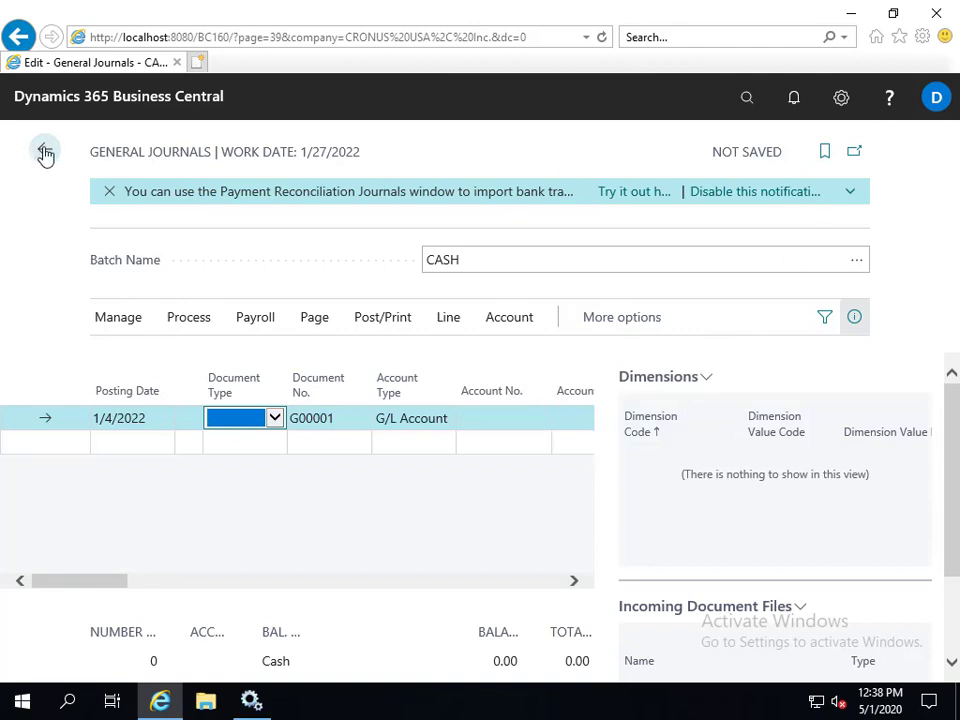
# Dismiss the Tell Me search, open the role explorer for all roles, and look into the General group under Administration
pyautogui.click(746, 100)
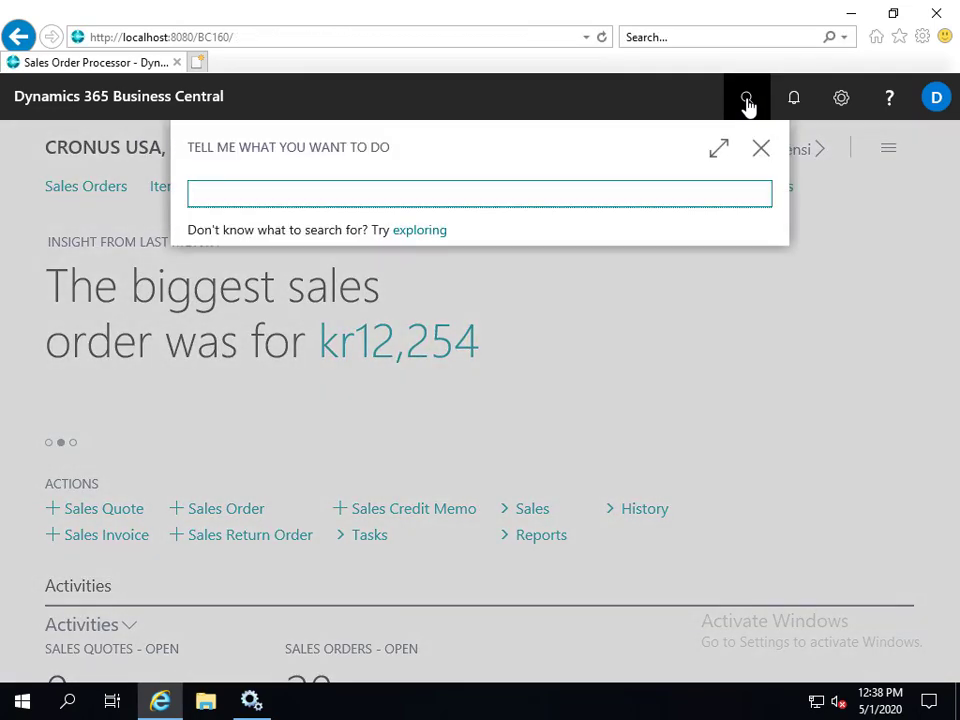
pyautogui.click(759, 150)
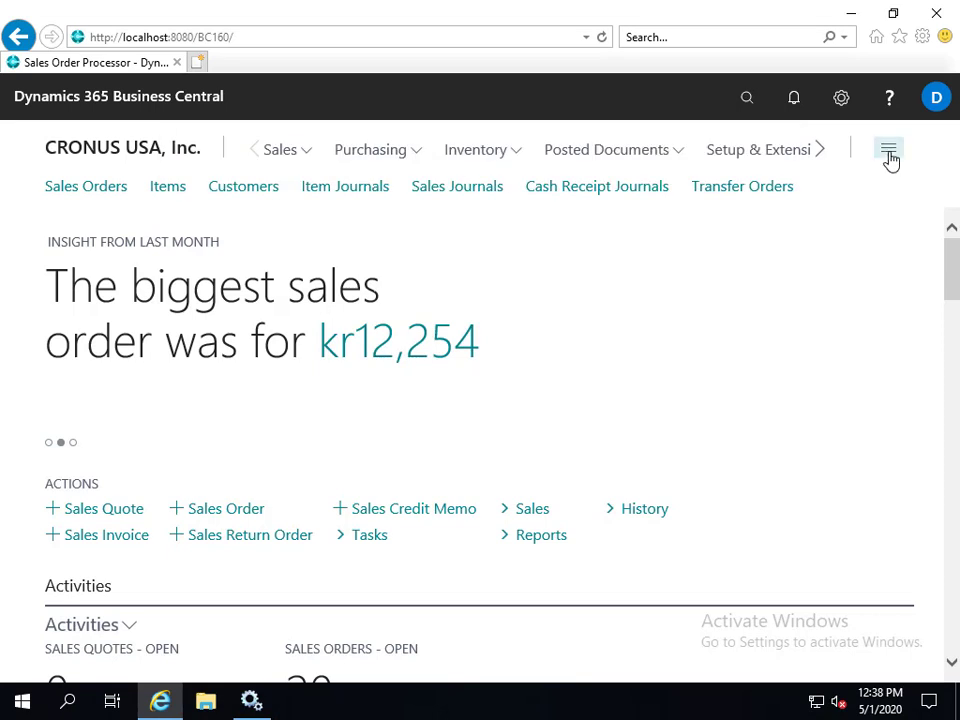
pyautogui.click(888, 150)
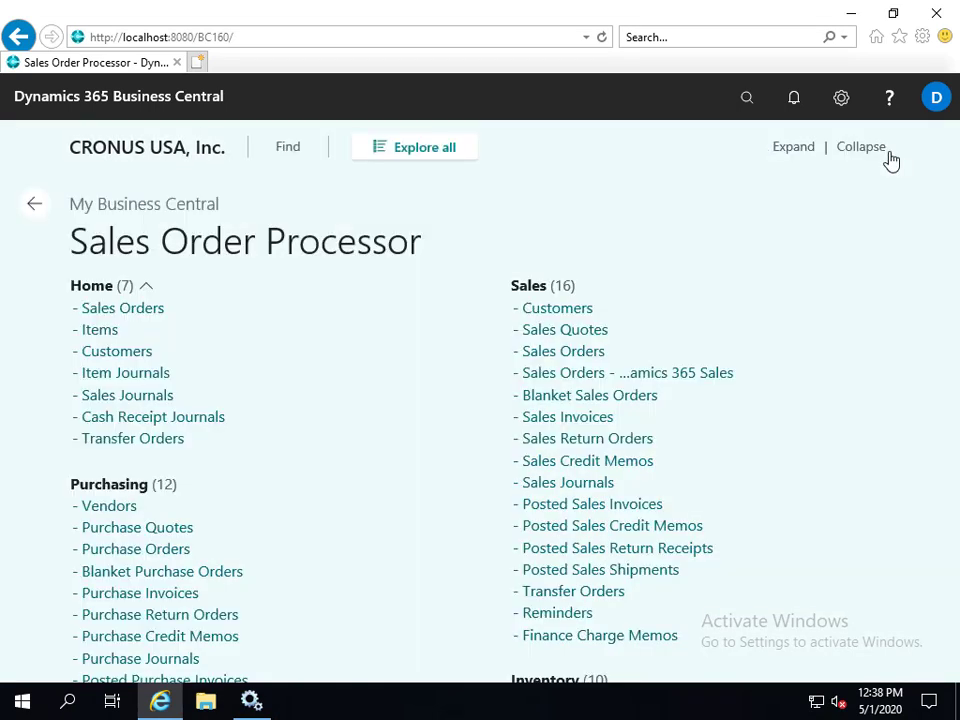
pyautogui.click(413, 158)
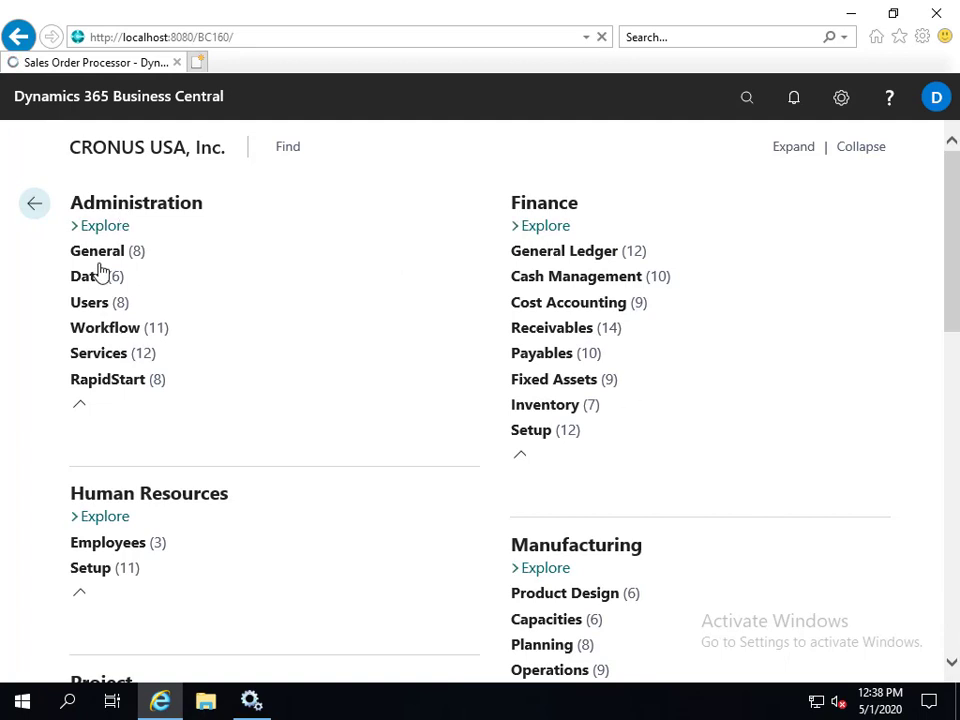
pyautogui.click(107, 256)
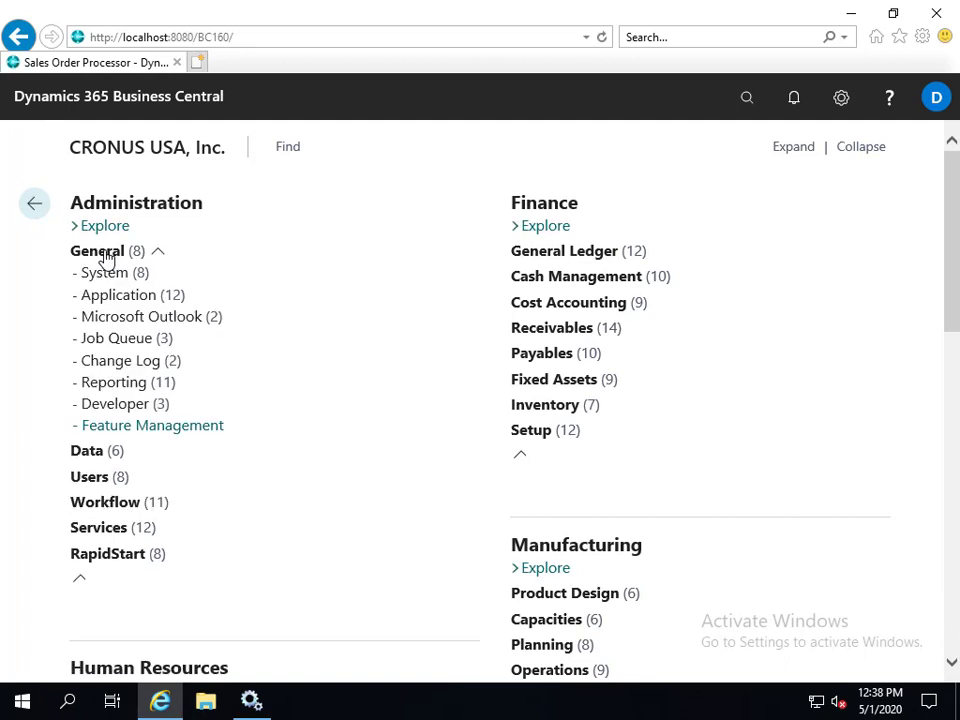
pyautogui.click(107, 256)
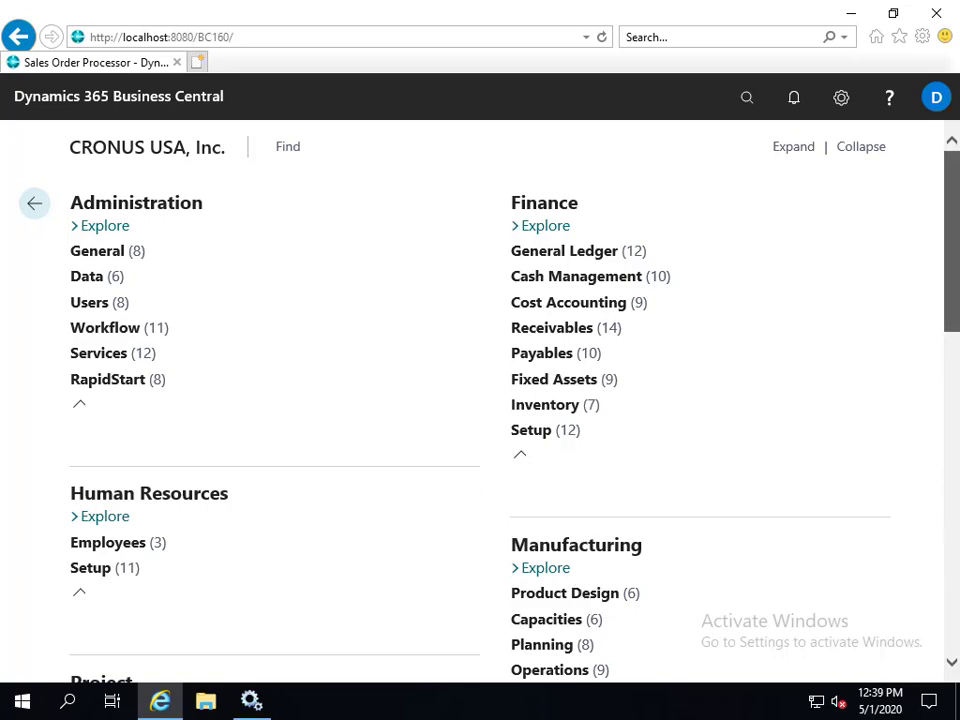
# Look through all functional areas in the role explorer and expand the Planning group under Manufacturing
pyautogui.scroll(-10, 955, 313)
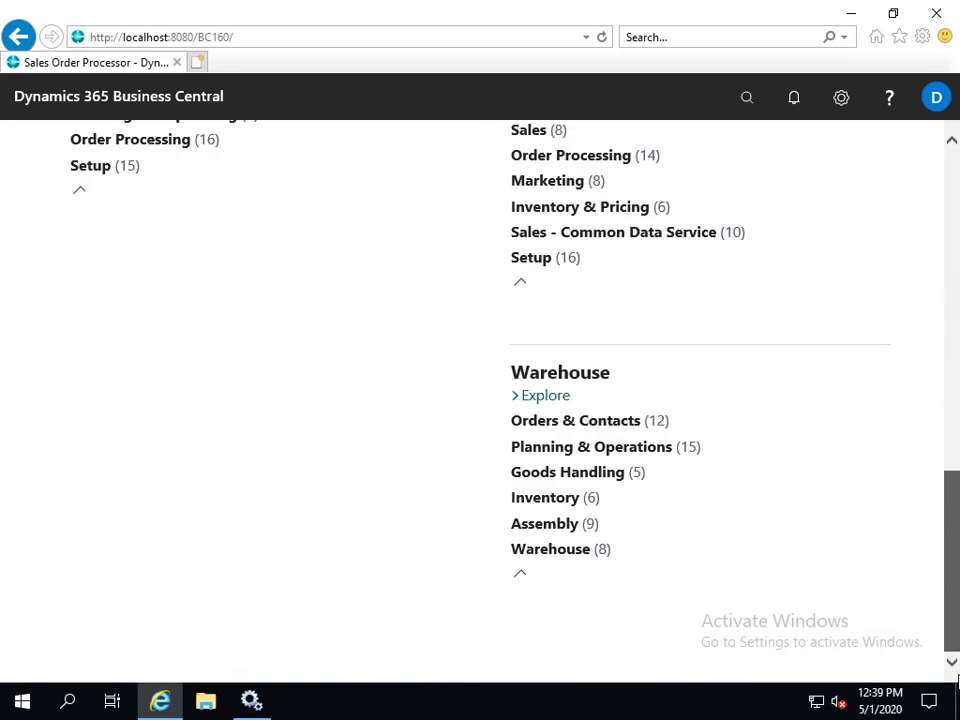
pyautogui.scroll(10, 900, 557)
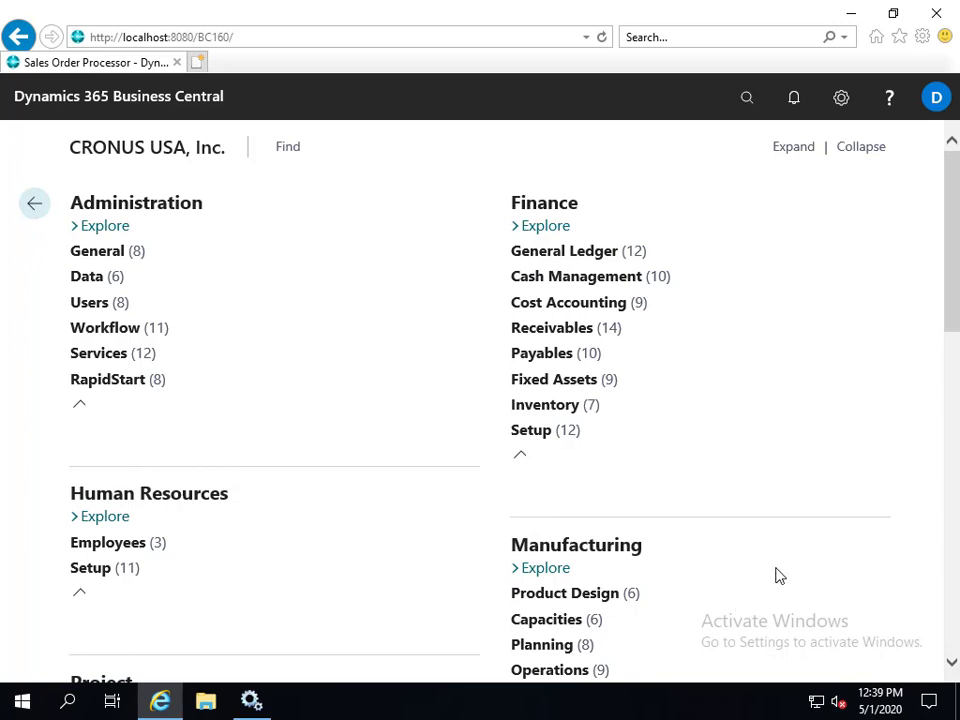
pyautogui.moveTo(955, 315); pyautogui.dragTo(953, 407)
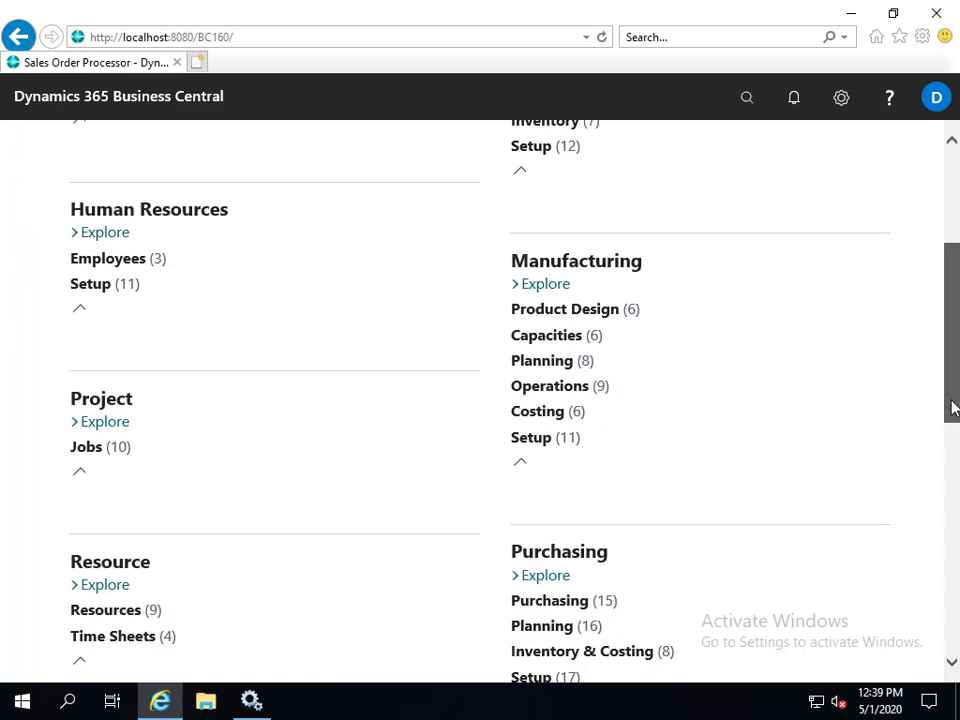
pyautogui.click(550, 360)
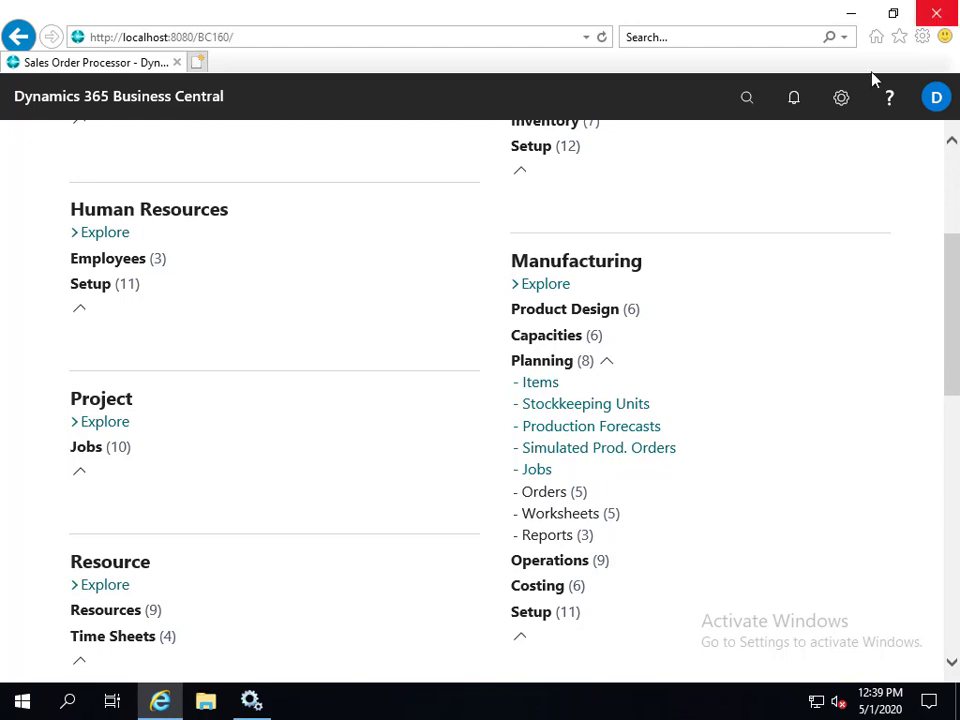
# View the available roles in My Settings and close the settings without changing anything
pyautogui.click(838, 104)
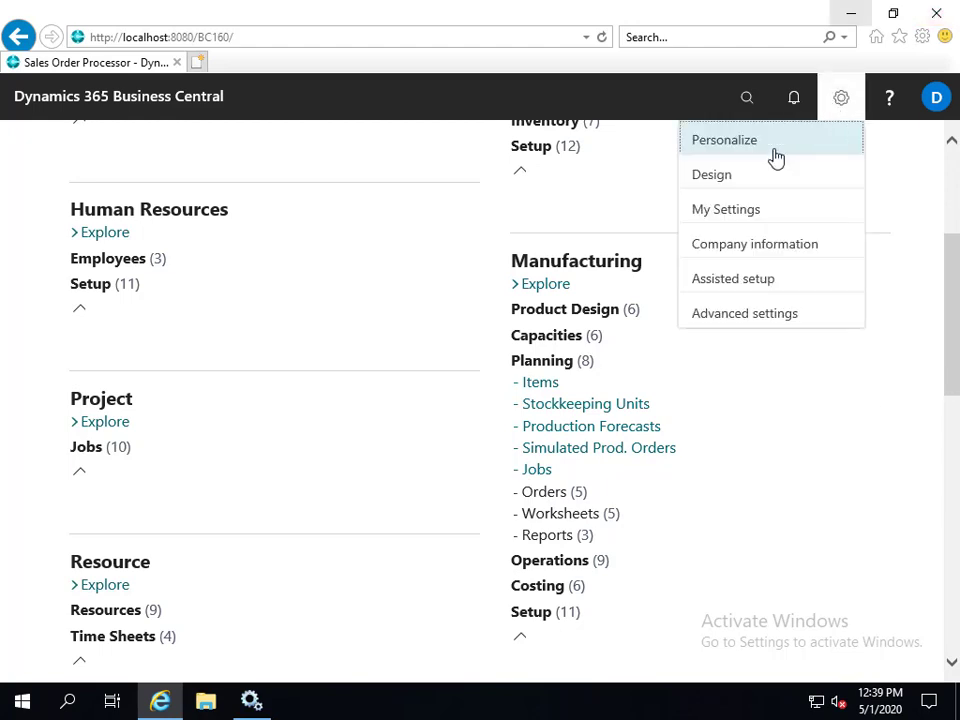
pyautogui.click(748, 212)
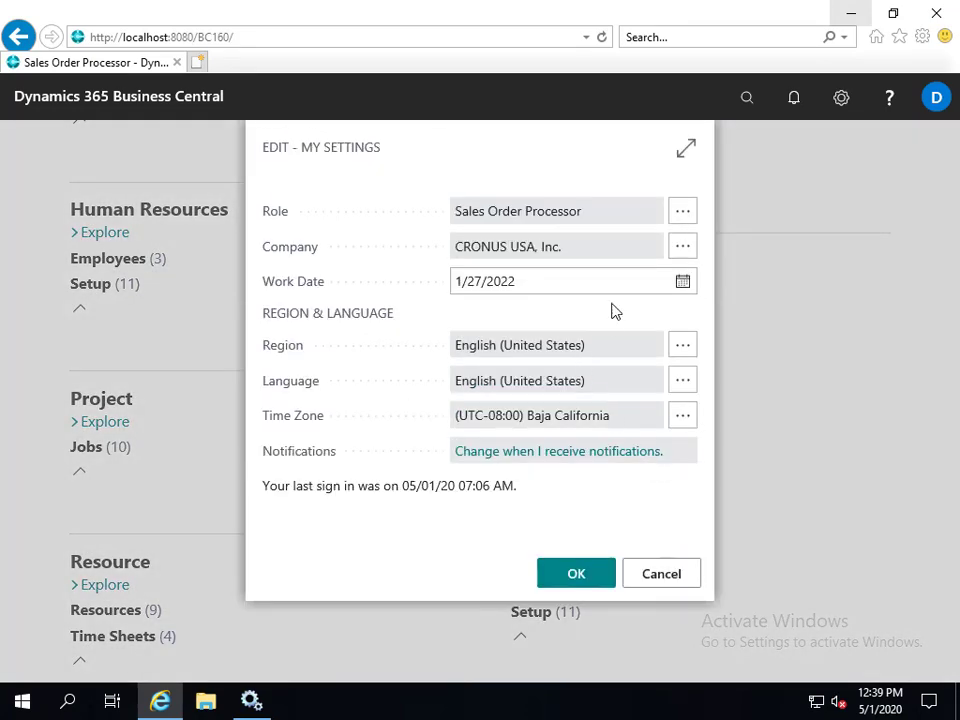
pyautogui.click(680, 216)
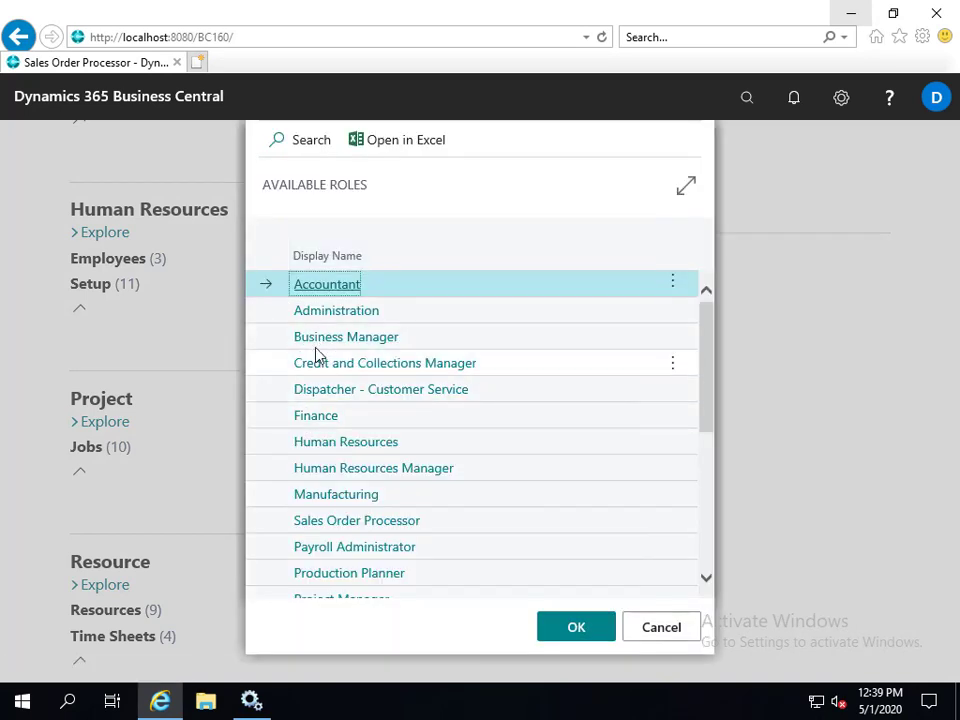
pyautogui.click(649, 634)
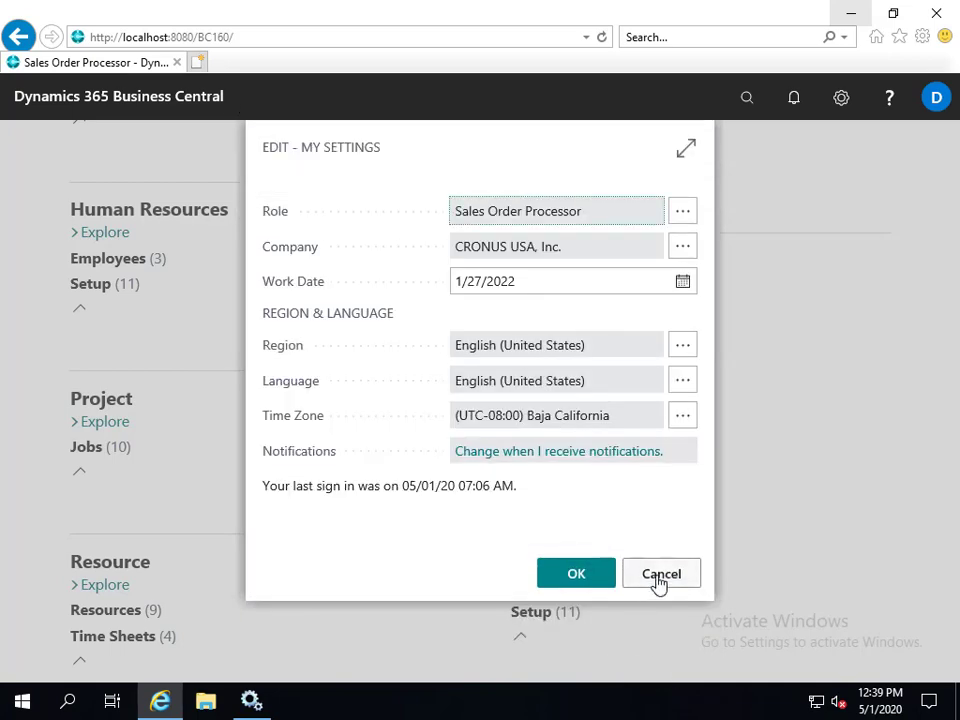
pyautogui.click(659, 576)
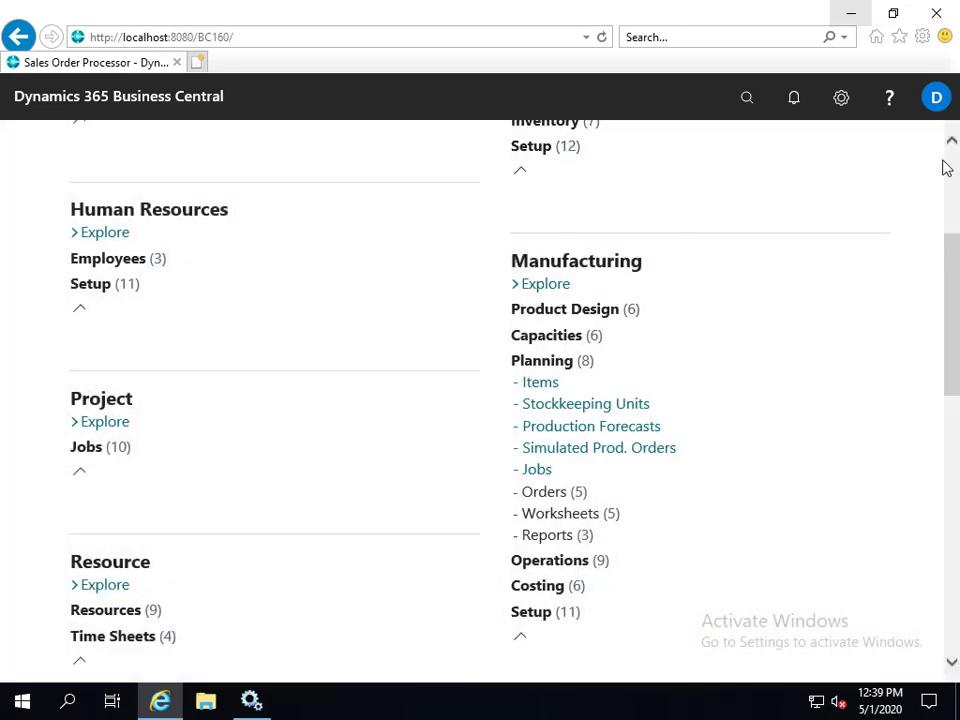
# Return to the CRONUS USA, Inc. home page and set the role to Business Manager in My Settings
pyautogui.click(949, 160)
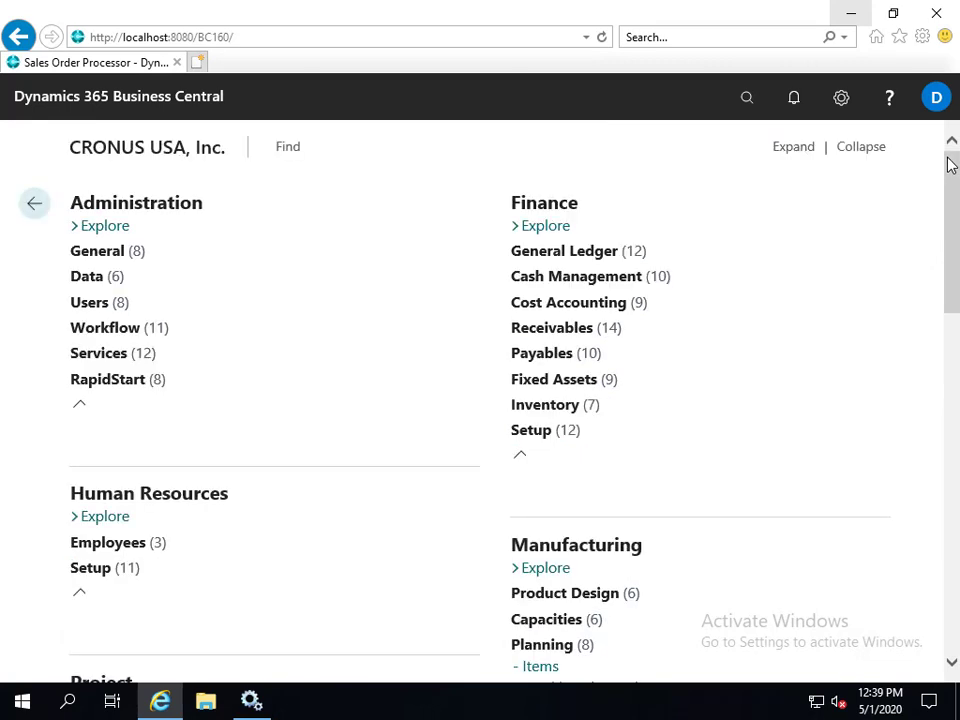
pyautogui.click(112, 145)
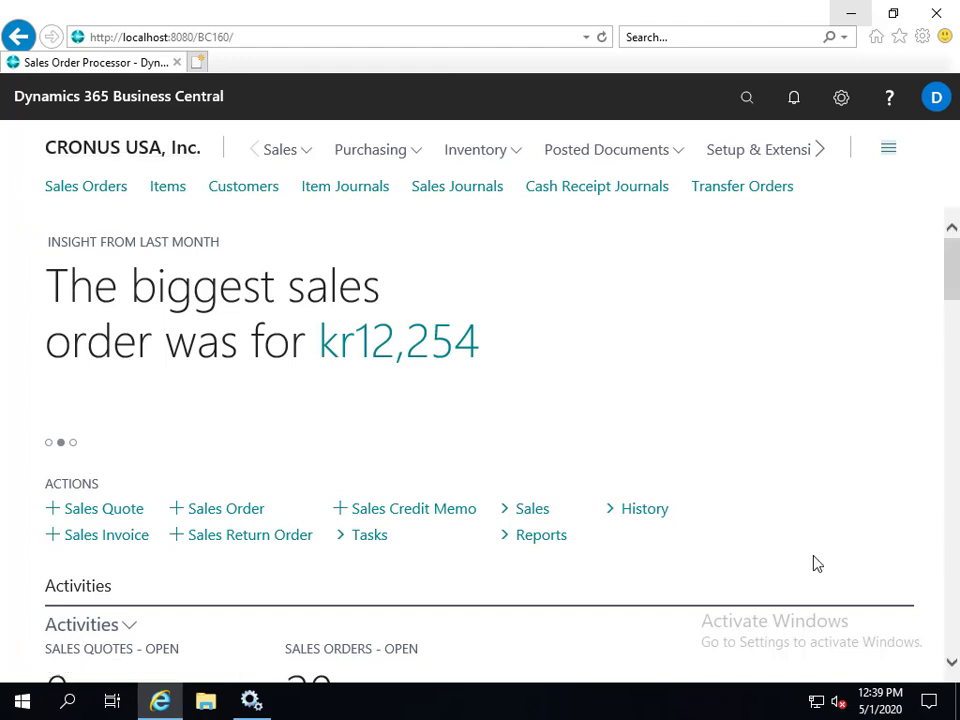
pyautogui.click(845, 100)
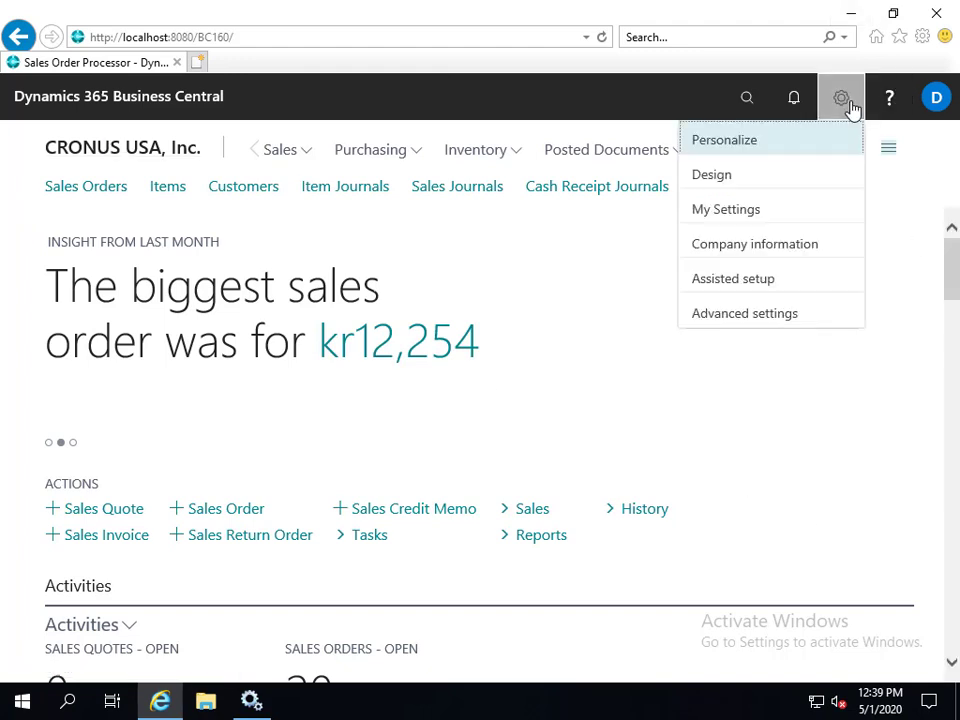
pyautogui.click(722, 212)
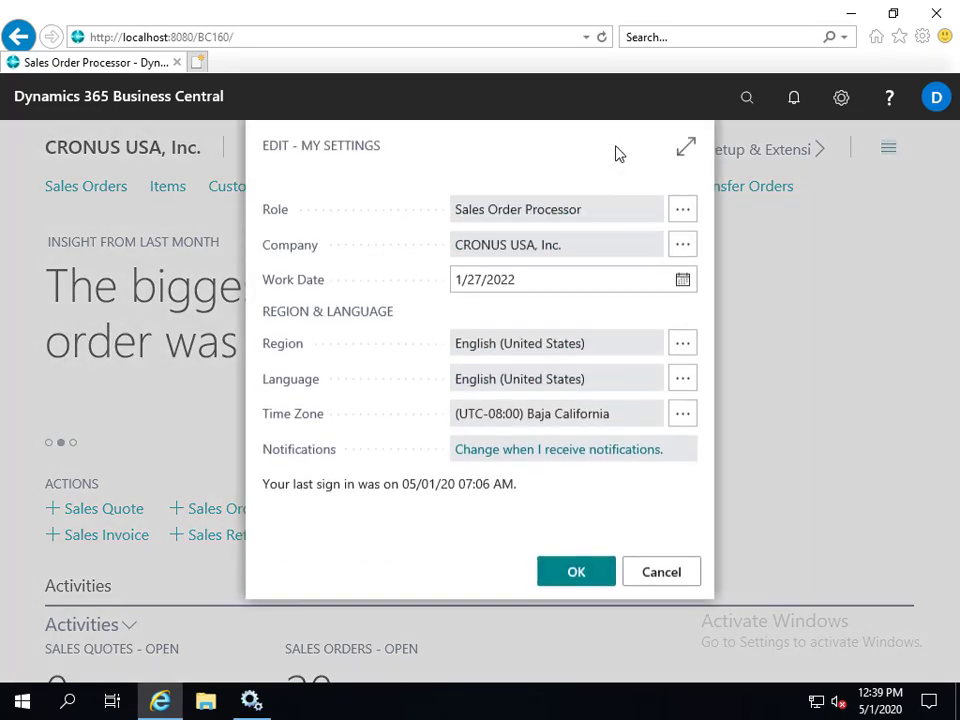
pyautogui.click(681, 214)
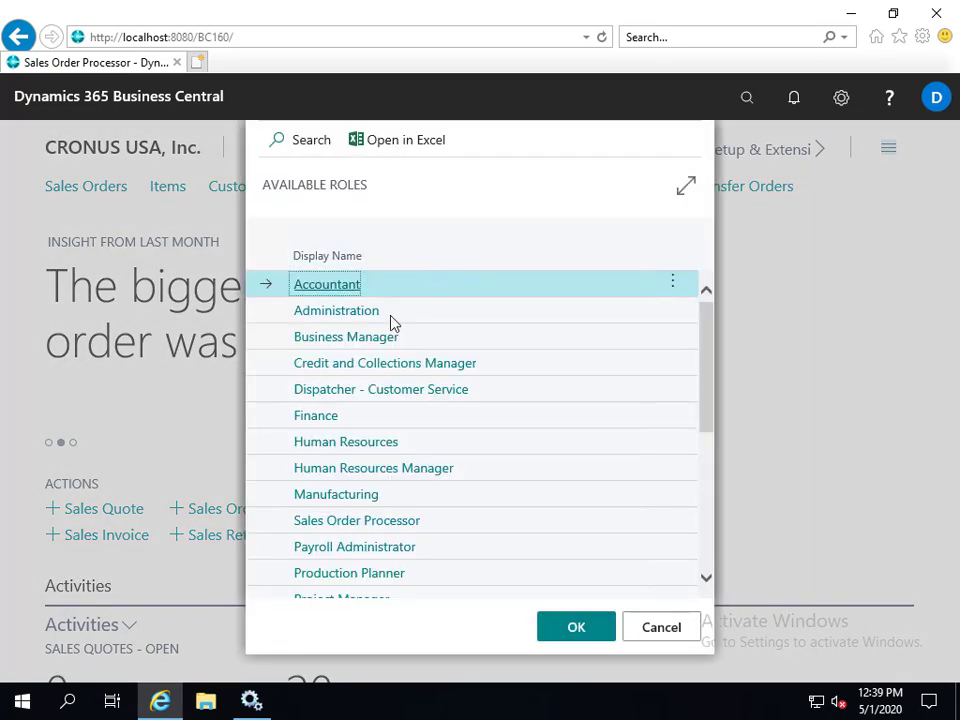
pyautogui.click(328, 334)
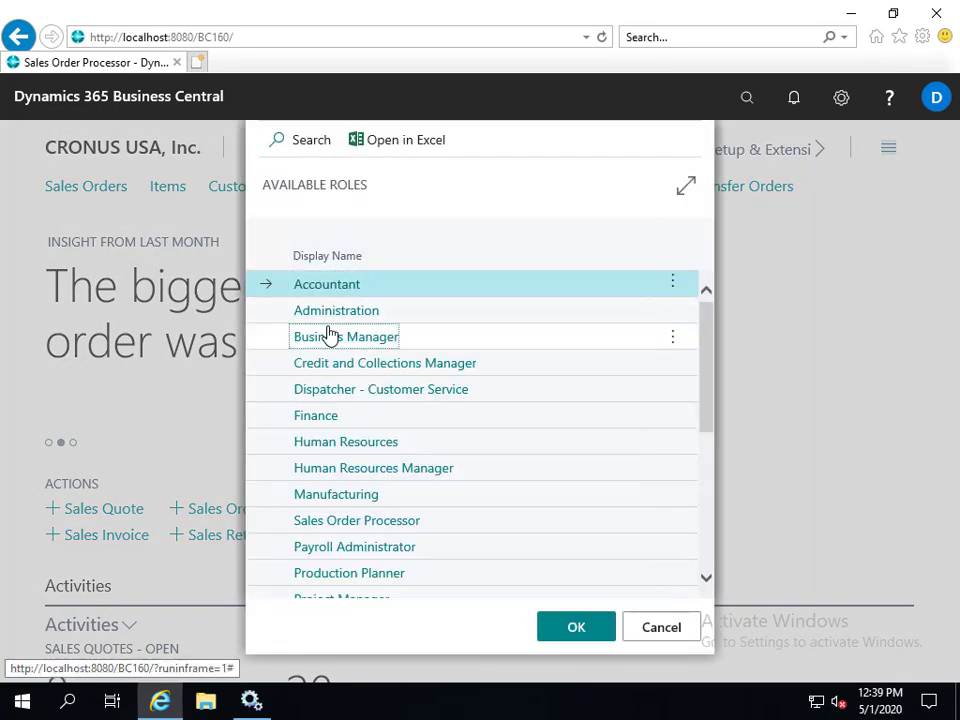
pyautogui.click(578, 632)
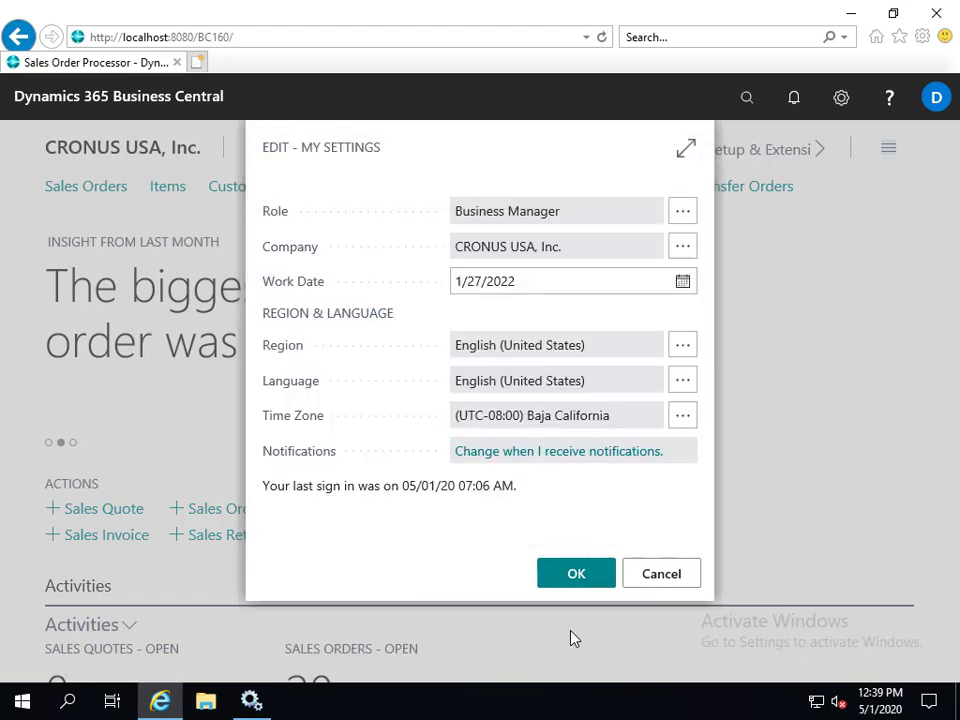
pyautogui.click(578, 574)
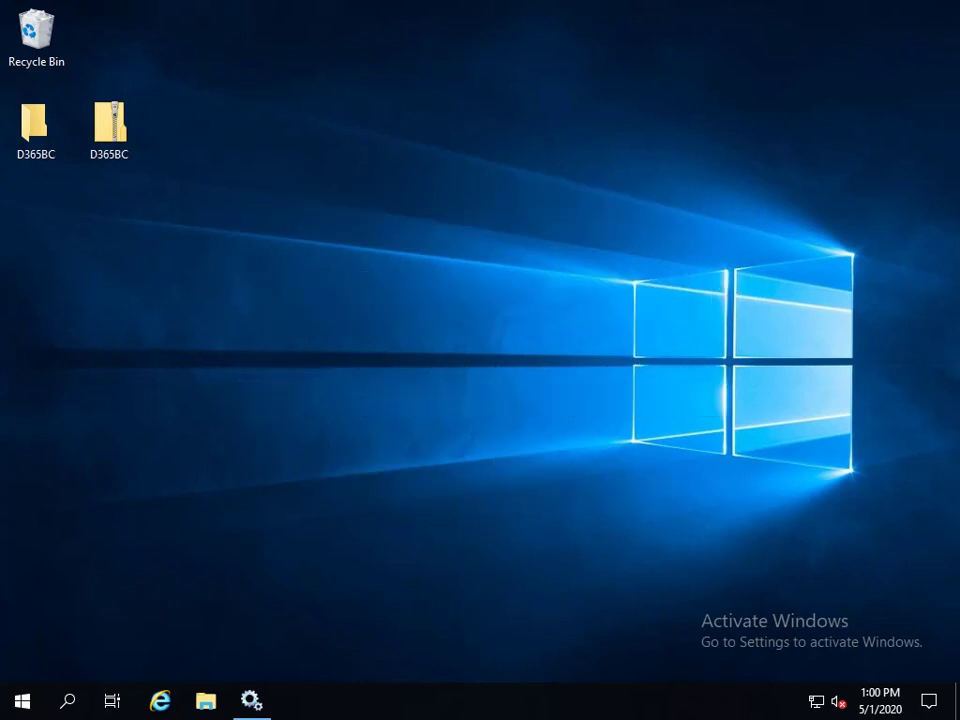
# View the installed Business Central programs in the Windows Start menu and close it
pyautogui.click(20, 706)
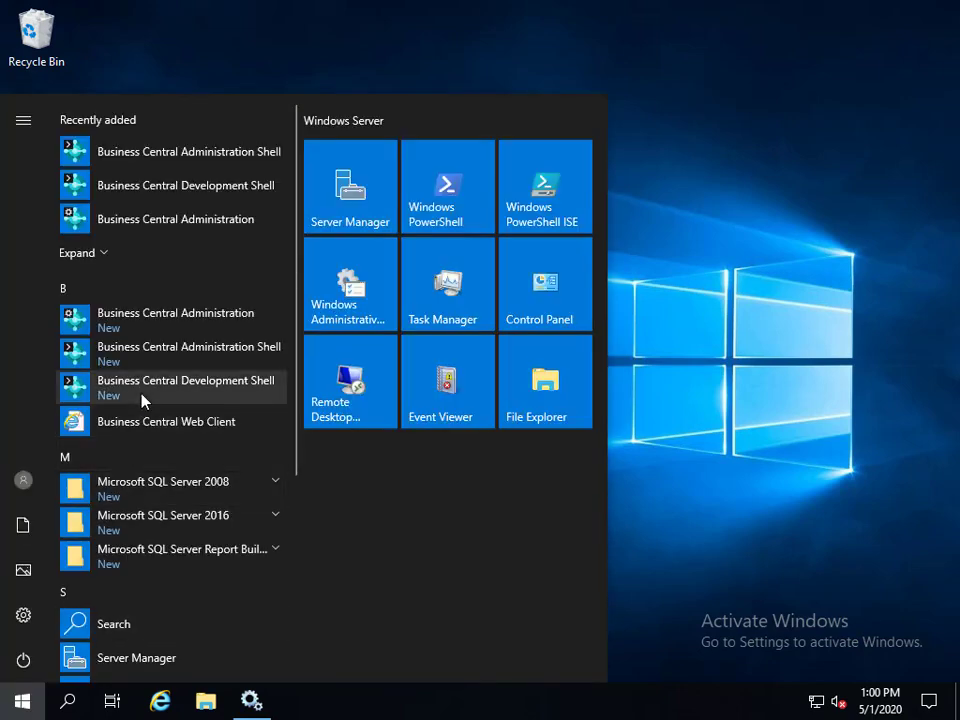
pyautogui.click(797, 465)
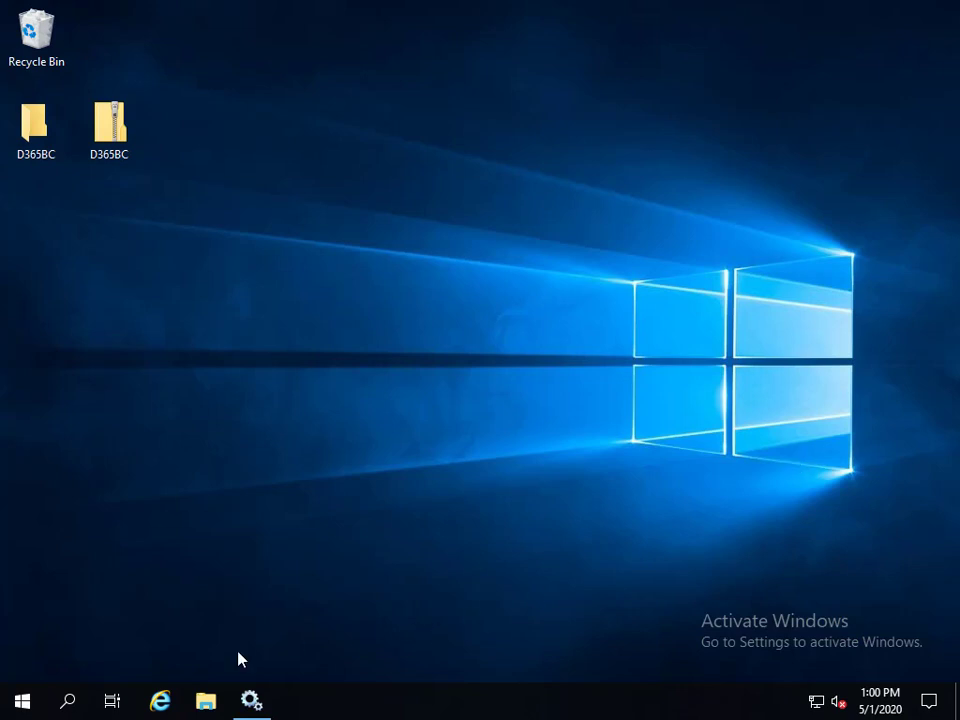
# Bring up the Windows Services window and select the SQL Server (BCDEMO) service to view its status
pyautogui.click(247, 705)
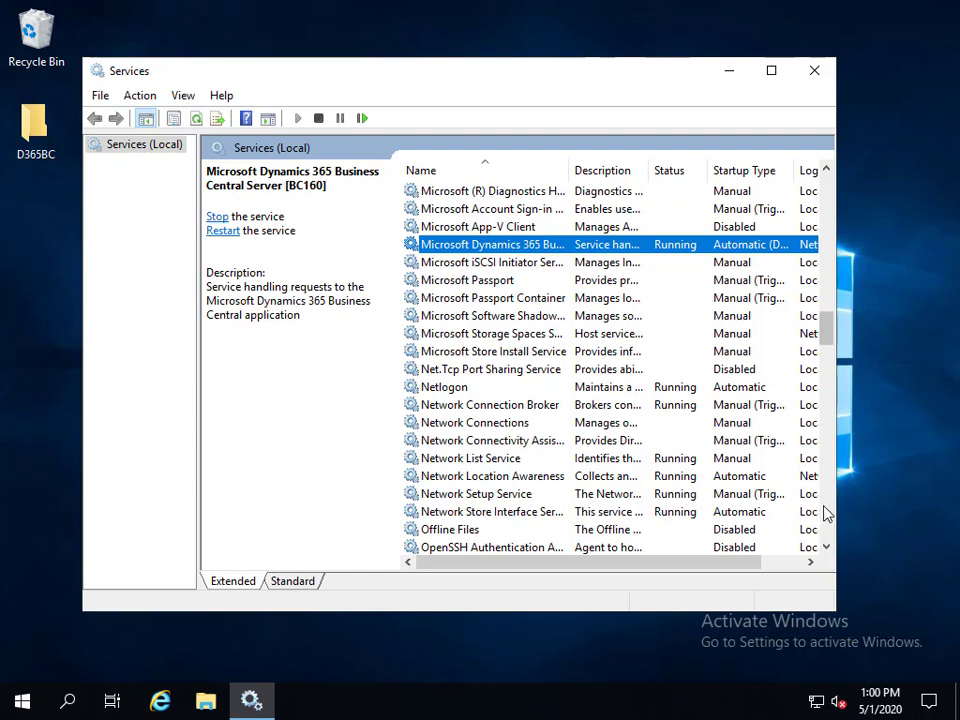
pyautogui.scroll(-13, 815, 512)
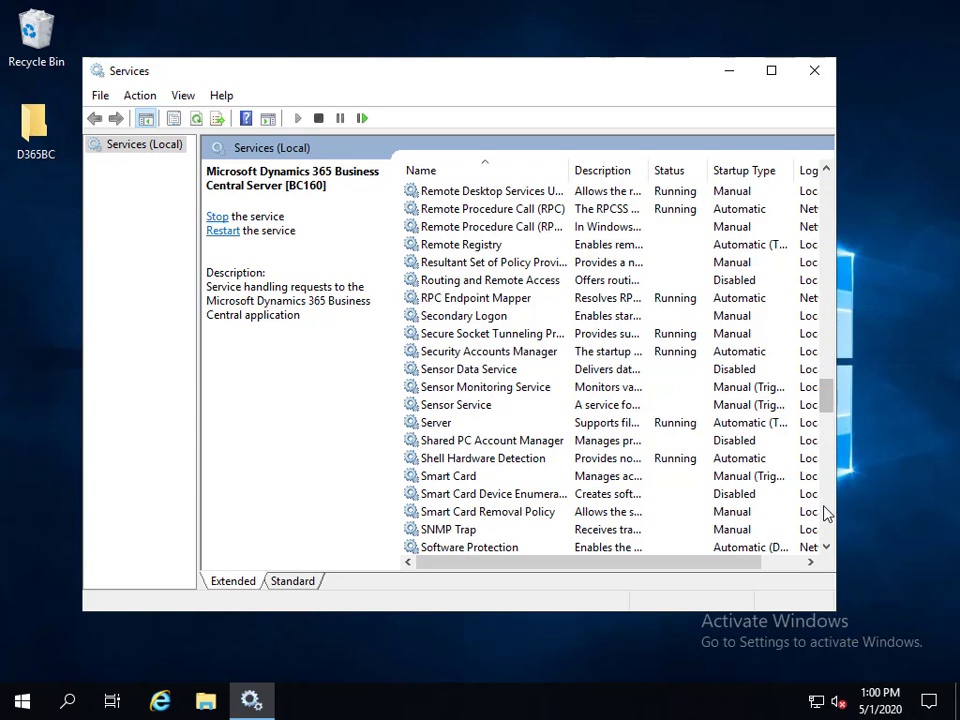
pyautogui.scroll(-7, 823, 510)
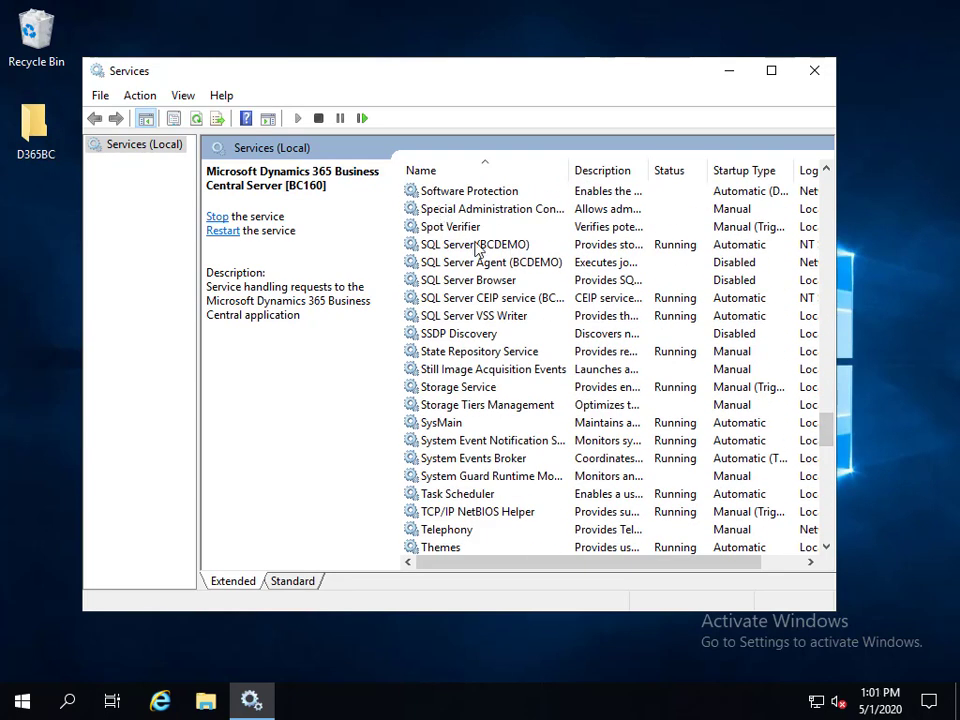
pyautogui.click(478, 250)
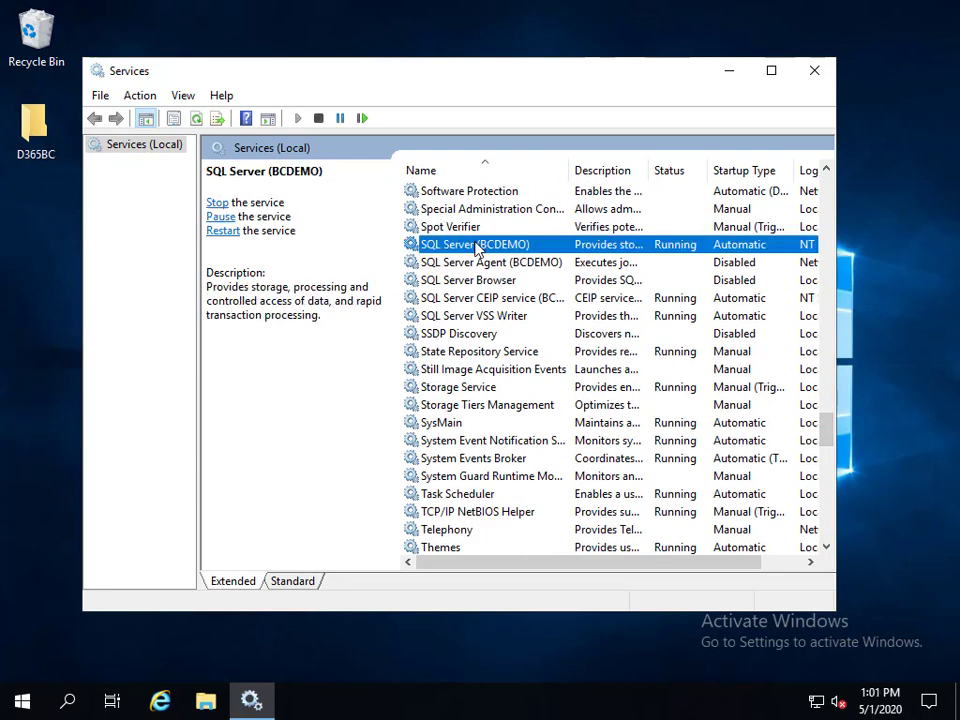
# Select the Microsoft Dynamics 365 Business Central Server [BC160] service to view its details, and close the Services window
pyautogui.click(827, 200)
pyautogui.click(827, 200)
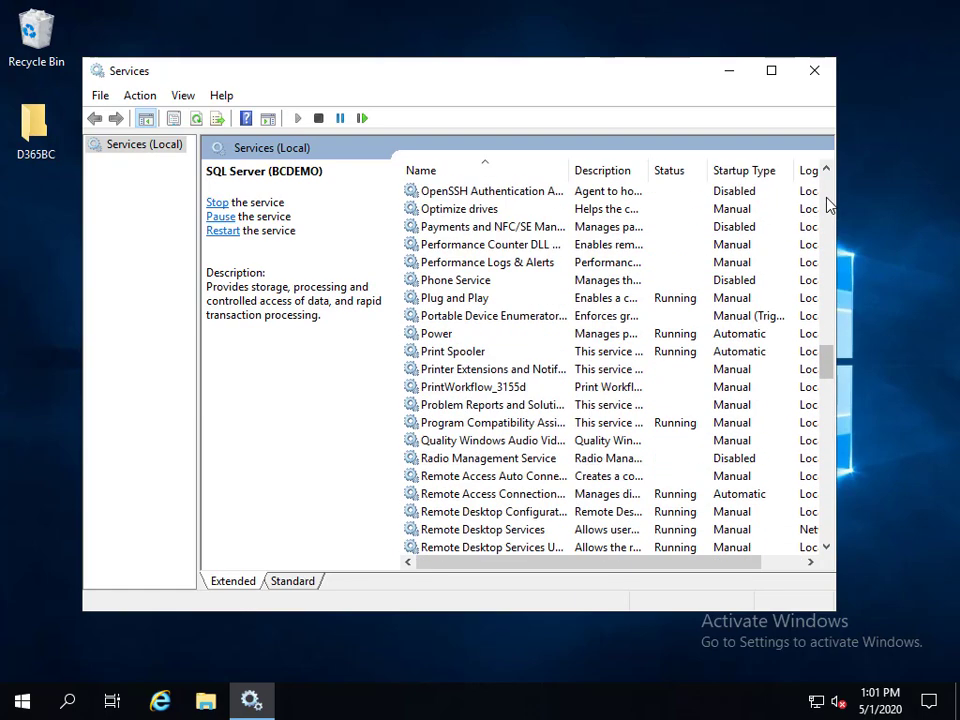
pyautogui.click(827, 204)
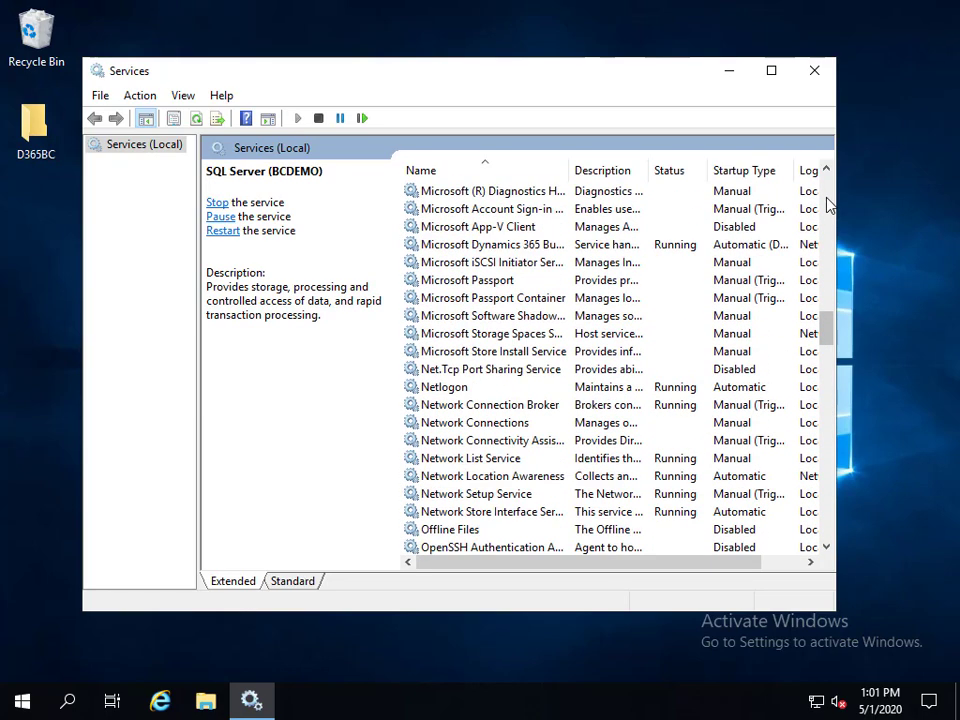
pyautogui.click(540, 251)
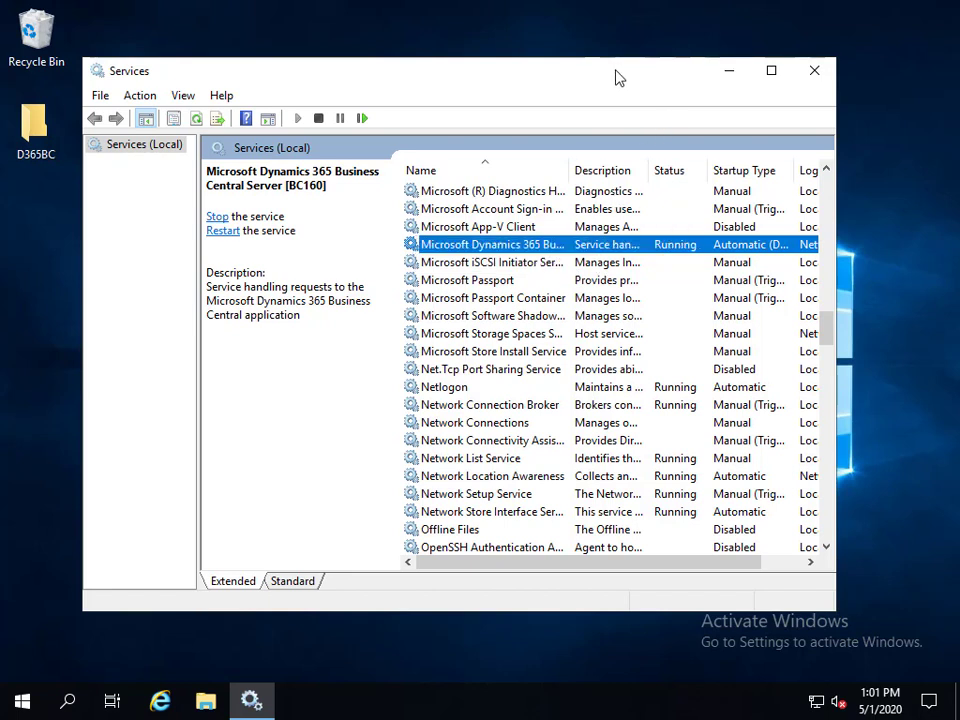
pyautogui.click(814, 71)
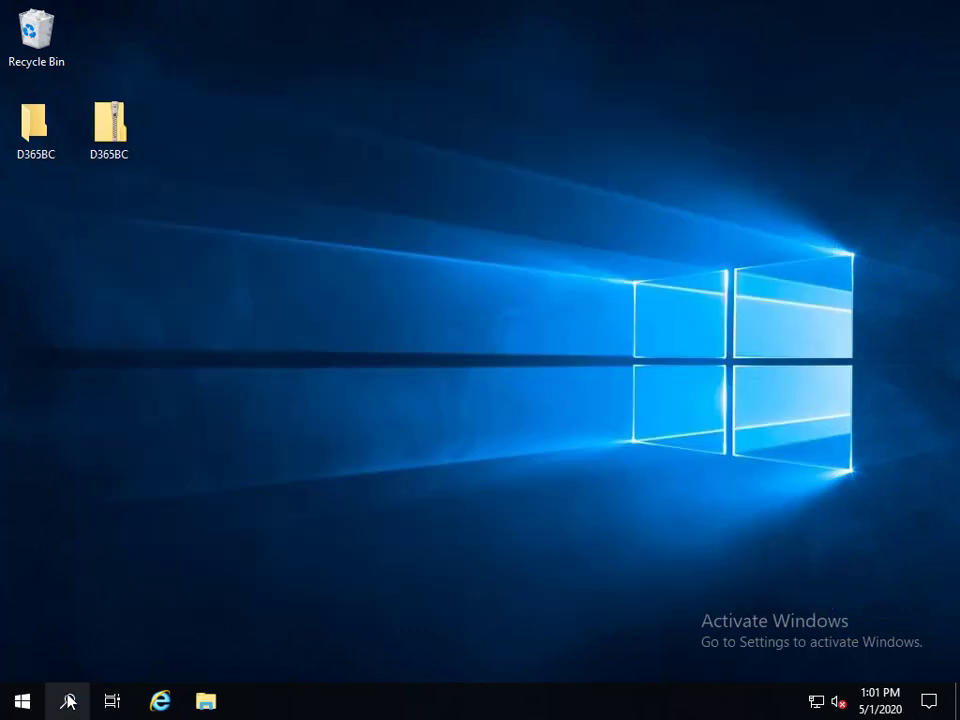
# Open Event Viewer, view the Application log under Windows Logs in a maximized window, and close Event Viewer
pyautogui.click(68, 701)
pyautogui.write('eve')
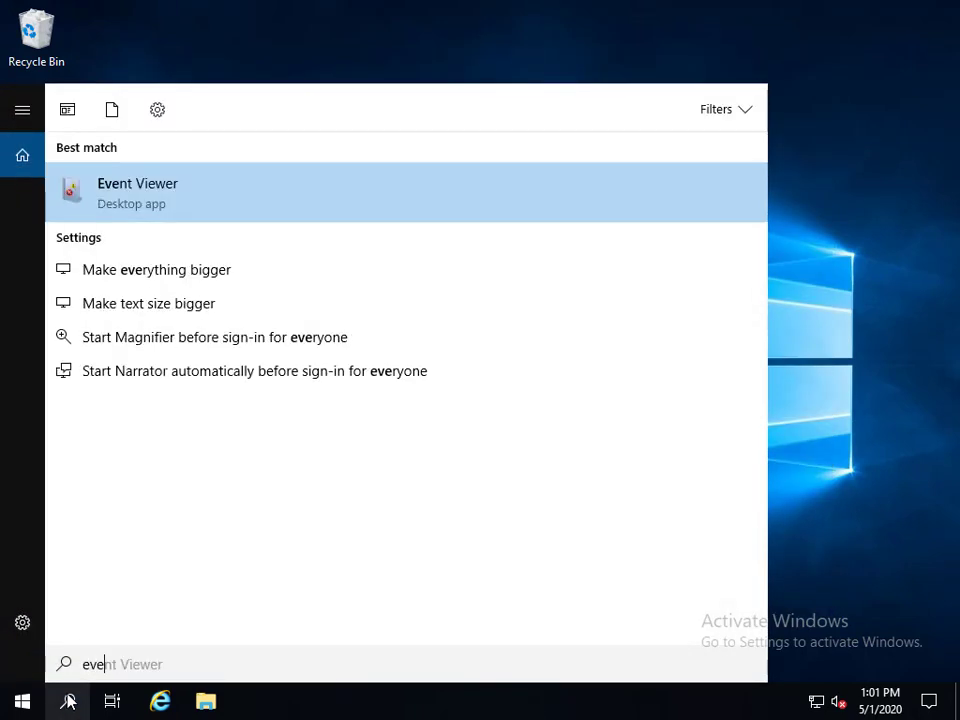
pyautogui.click(139, 199)
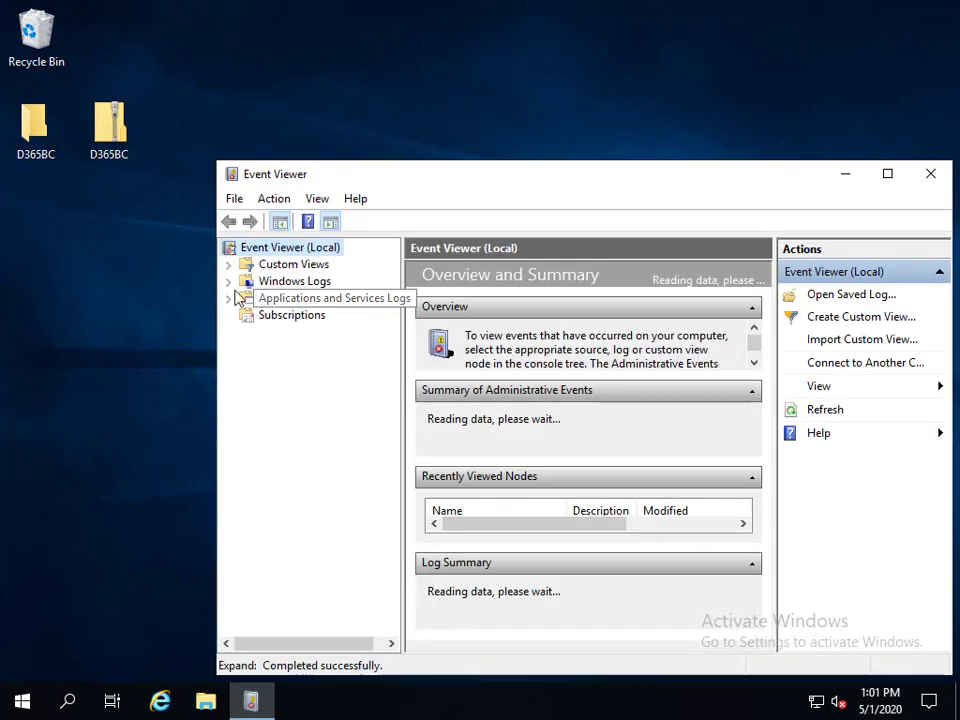
pyautogui.click(229, 282)
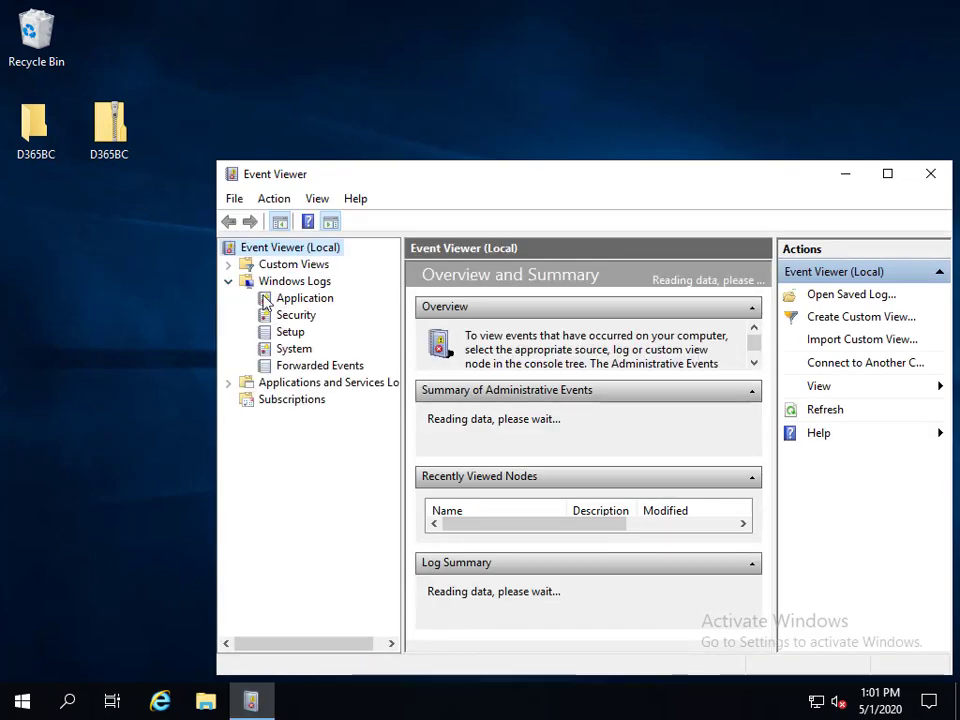
pyautogui.click(272, 298)
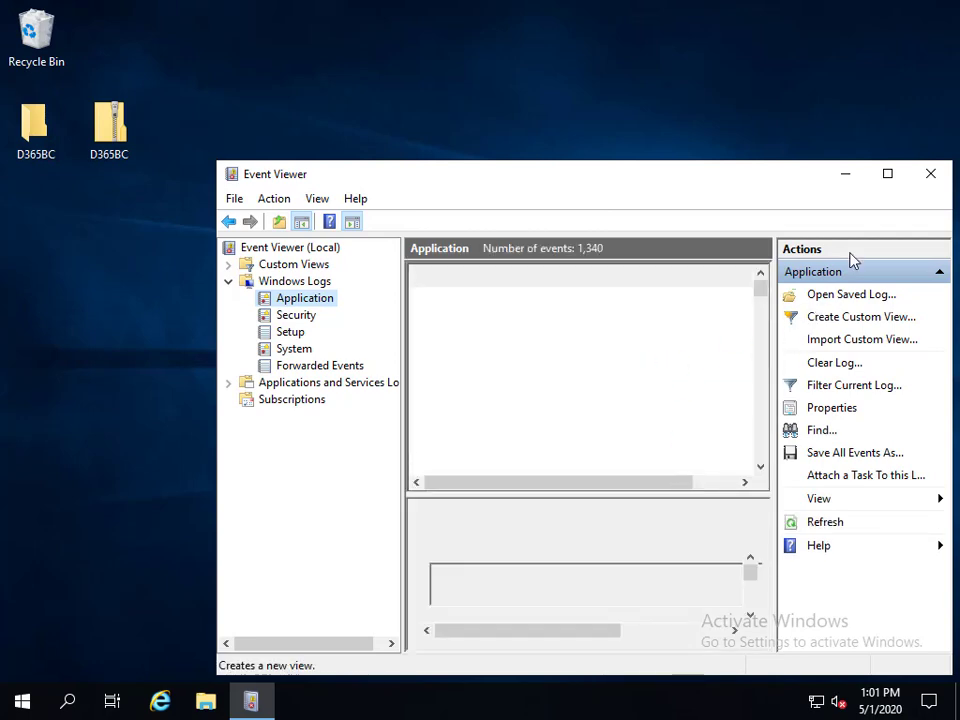
pyautogui.click(888, 176)
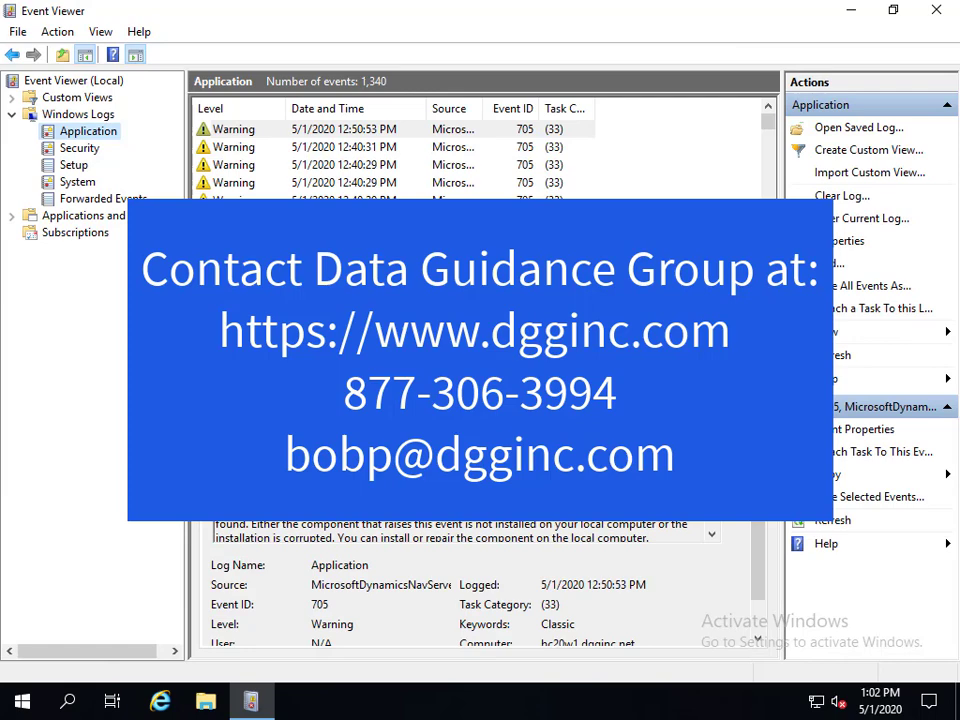
pyautogui.click(937, 12)
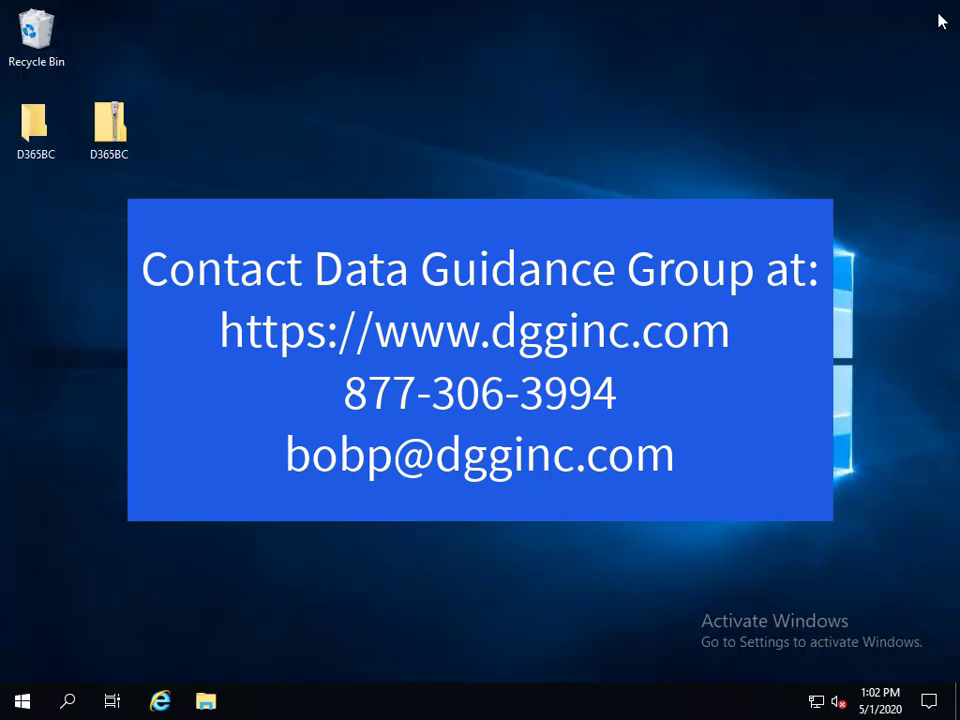